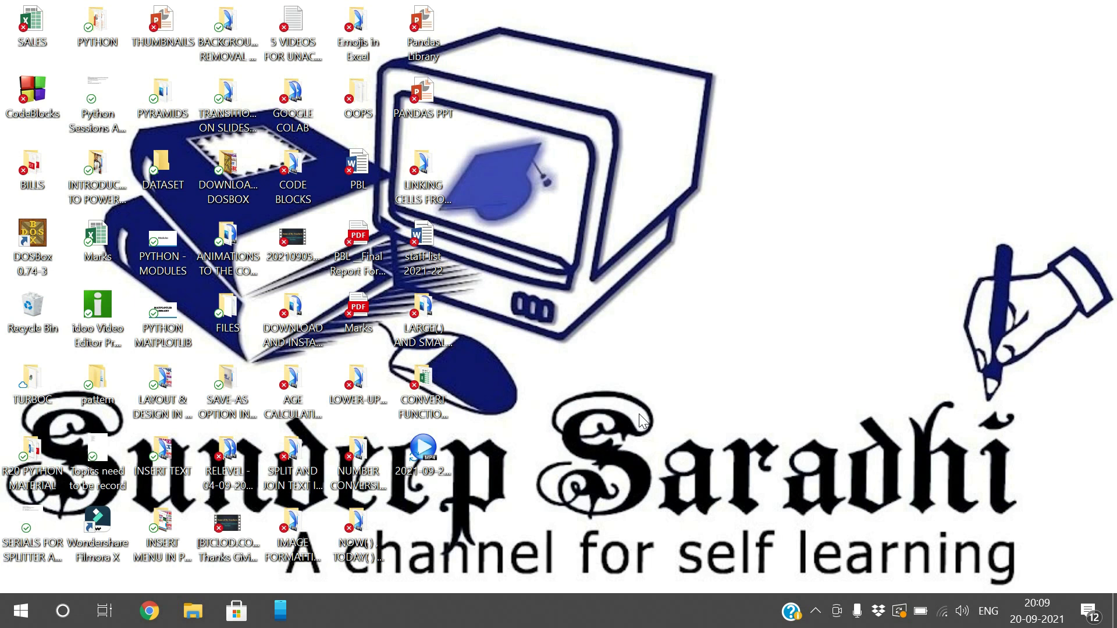
Open the CONVERT FUNCTION IN EXCEL folder from the desktop icon
{"action": "double_click", "coordinate": [444, 389]}
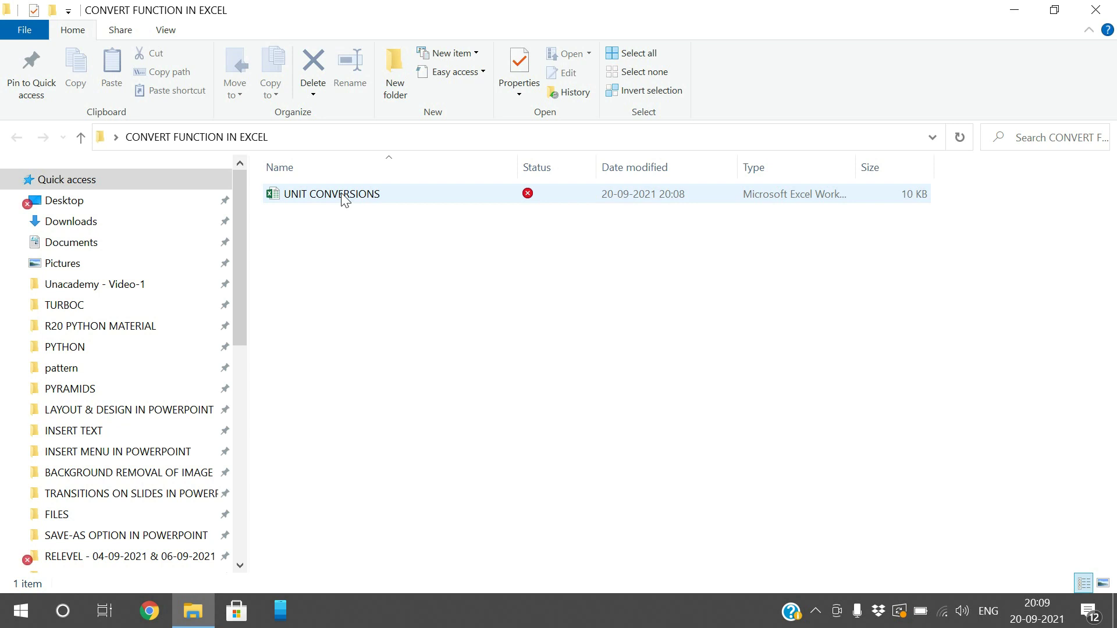
Open the UNIT CONVERSIONS workbook, minimize Explorer, and close the Office Activation Wizard
{"action": "double_click", "coordinate": [345, 198]}
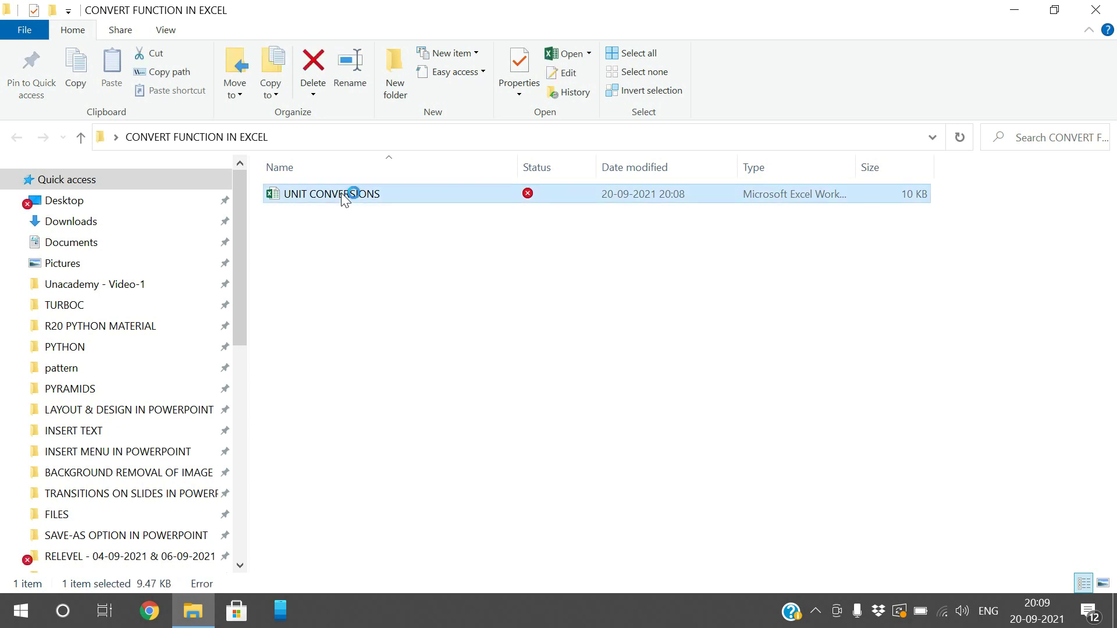
{"action": "left_click", "coordinate": [1001, 8]}
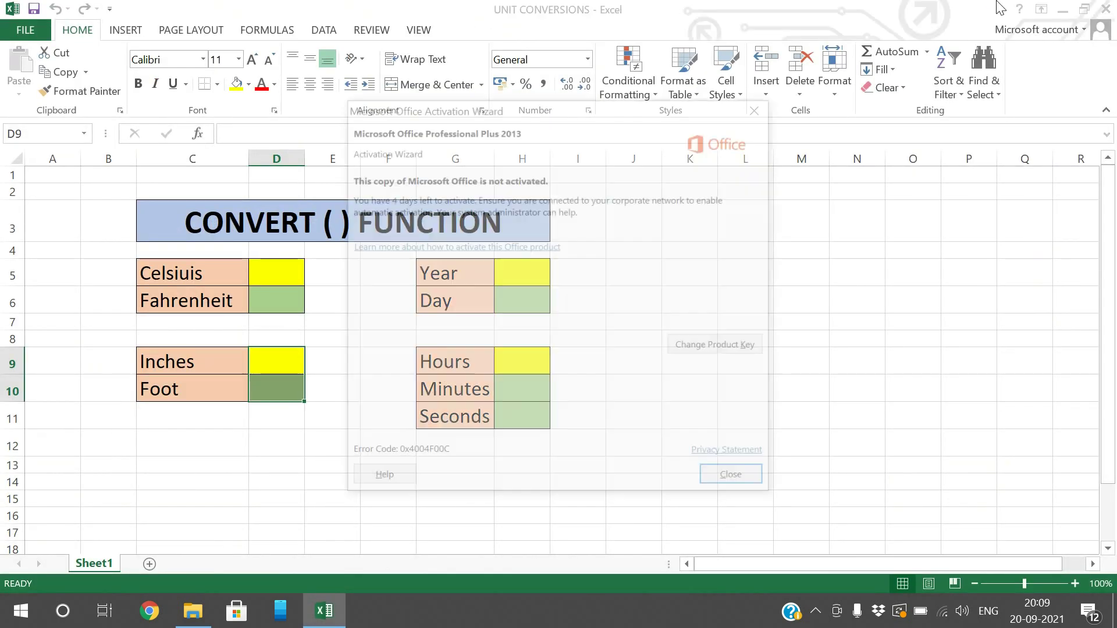
{"action": "left_click", "coordinate": [728, 475]}
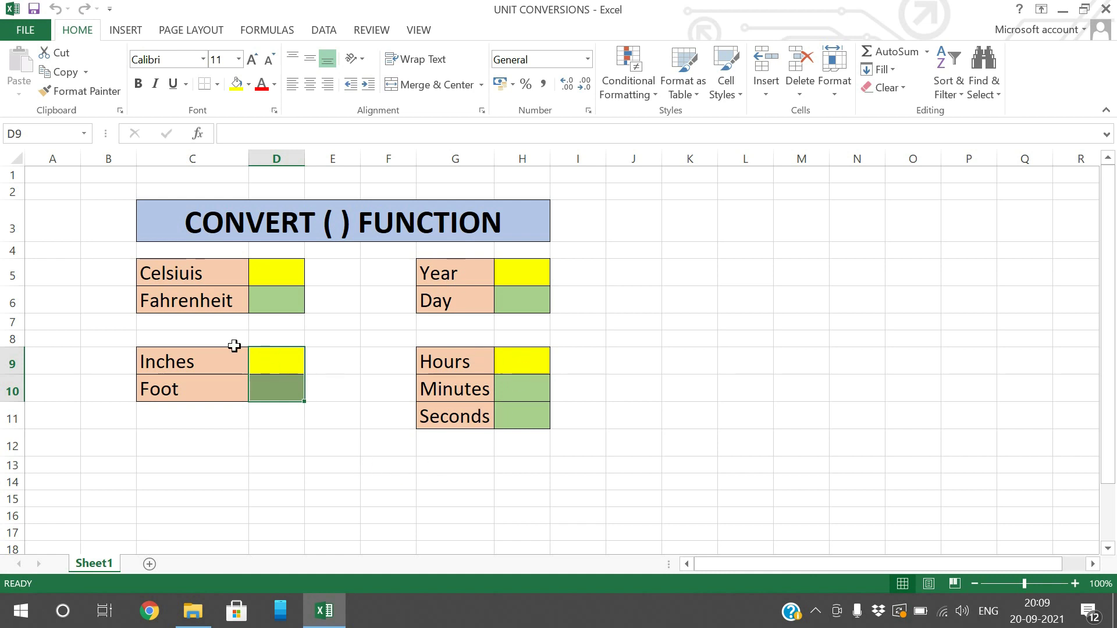
{"action": "left_click", "coordinate": [286, 290]}
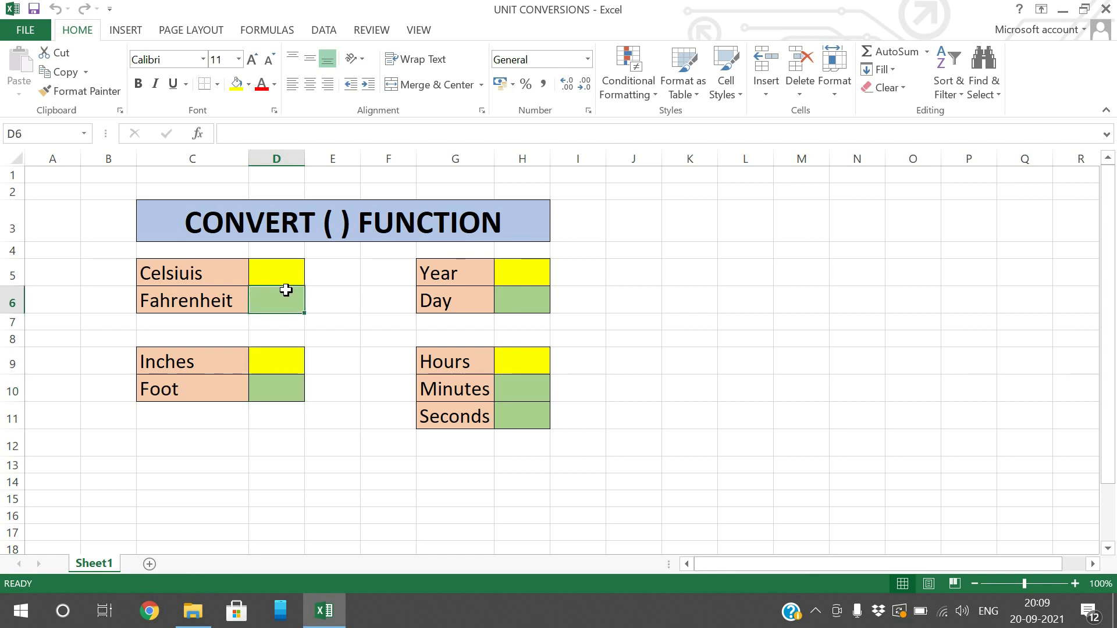
Start =CONVERT in D6 referencing Celsius cell D5 and browse the unit list to Celsius and Fahrenheit
{"action": "type", "text": "="}
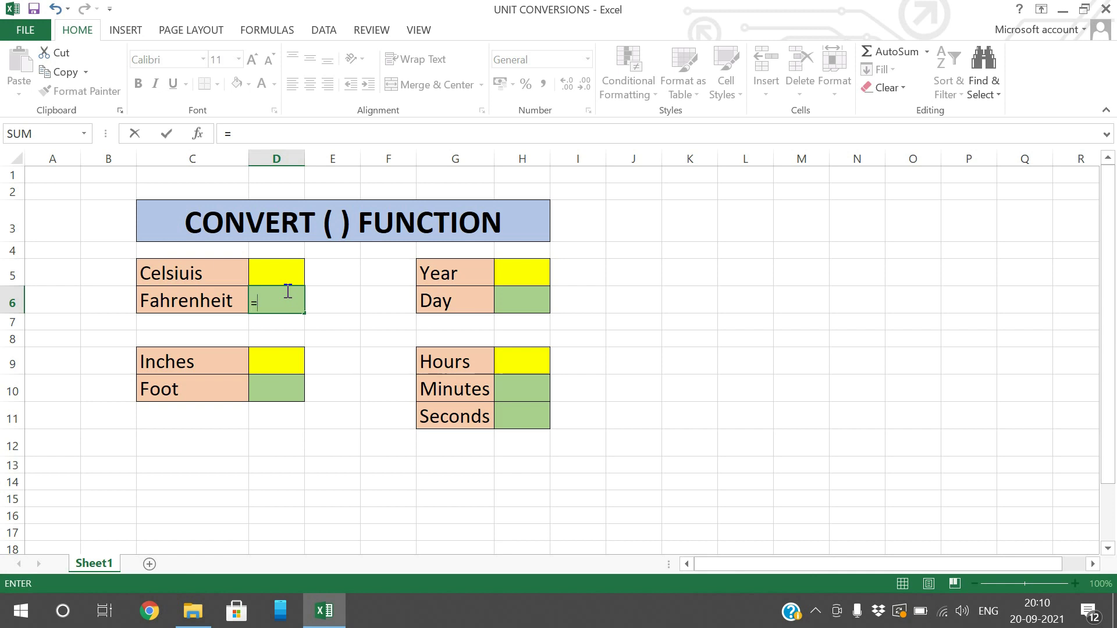
{"action": "type", "text": "convert"}
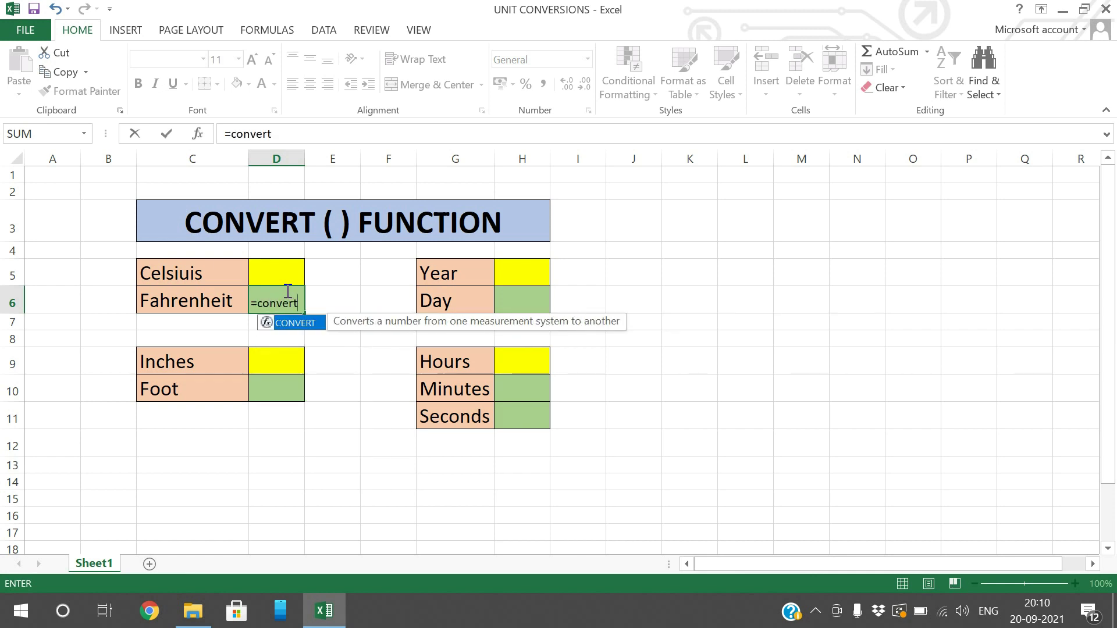
{"action": "type", "text": "("}
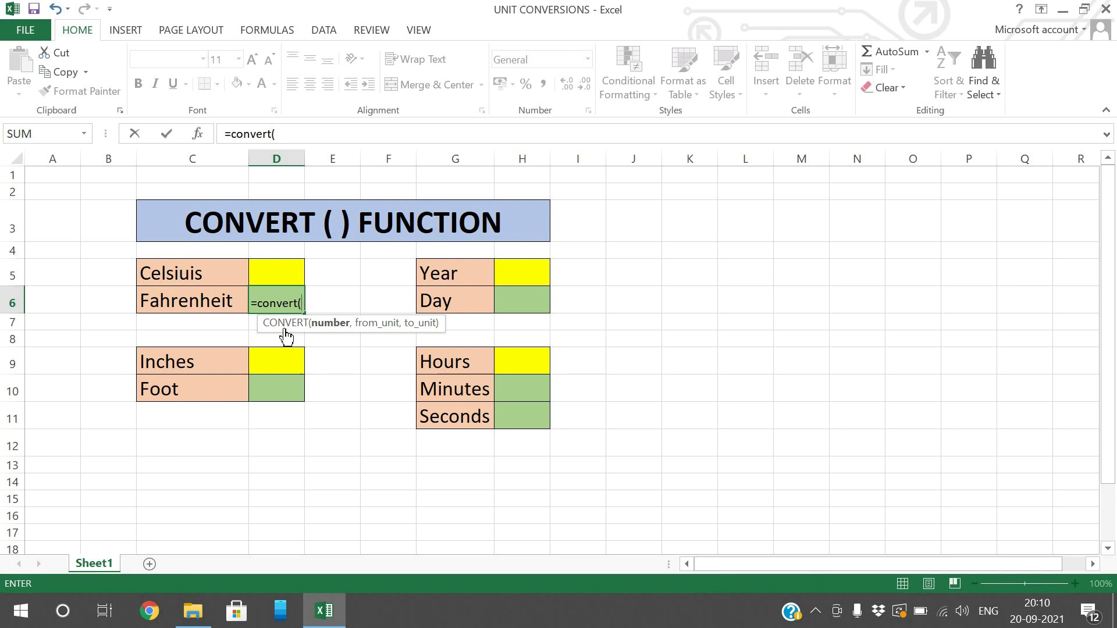
{"action": "left_click", "coordinate": [276, 269]}
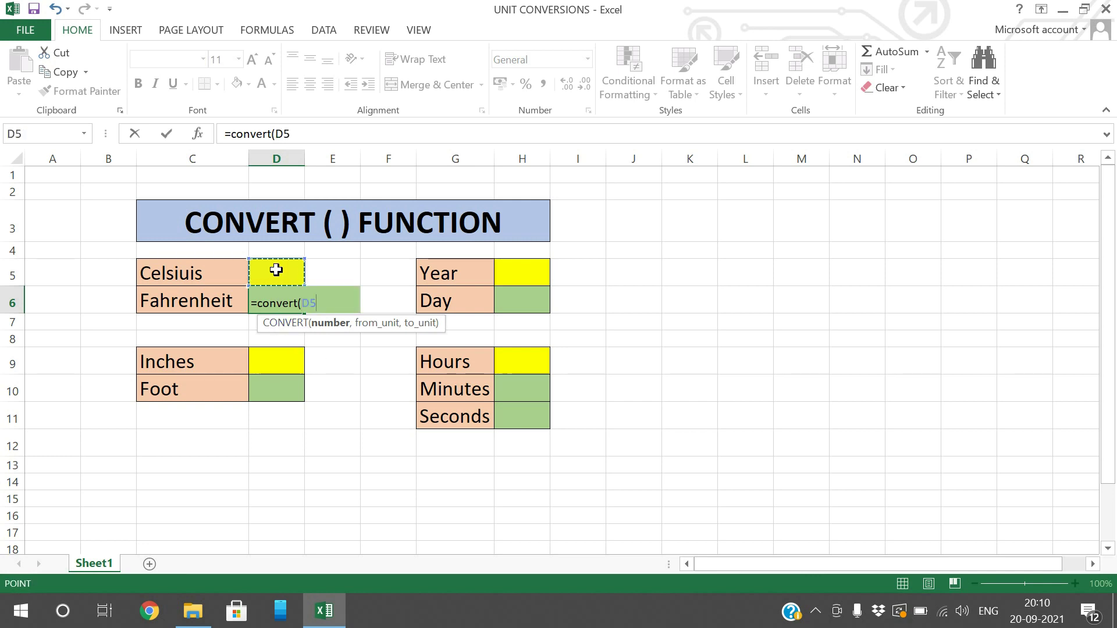
{"action": "type", "text": ","}
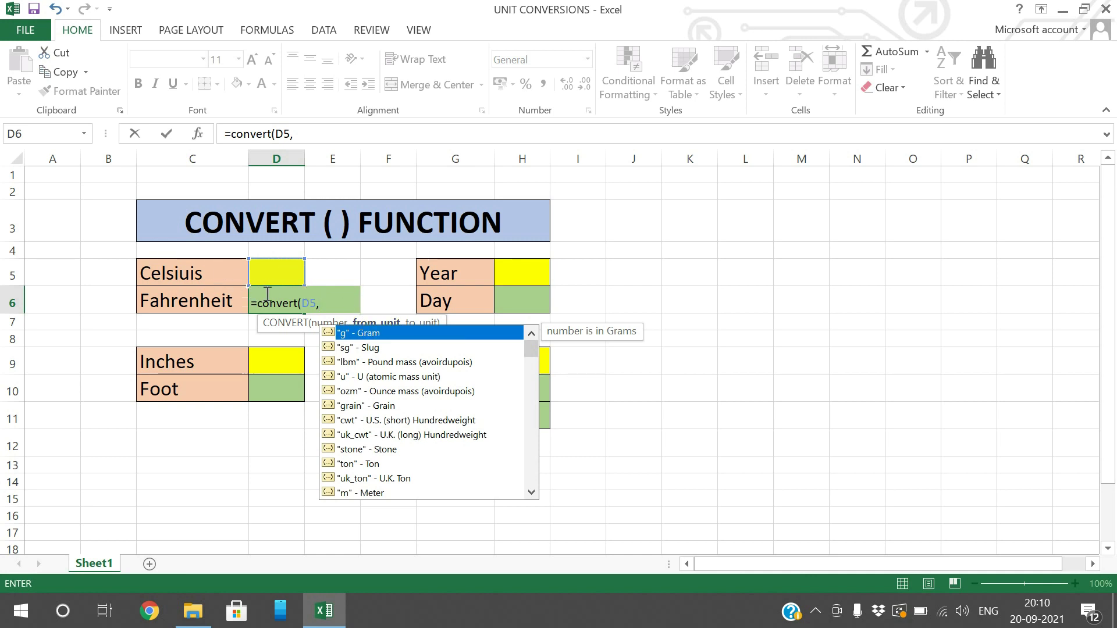
{"action": "key", "text": "Down"}
{"action": "key", "text": "Down"}
{"action": "key", "text": "Down"}
{"action": "key", "text": "Down"}
{"action": "key", "text": "Down"}
{"action": "key", "text": "Down"}
{"action": "key", "text": "Down"}
{"action": "key", "text": "Down"}
{"action": "key", "text": "Down"}
{"action": "key", "text": "Down"}
{"action": "key", "text": "Down"}
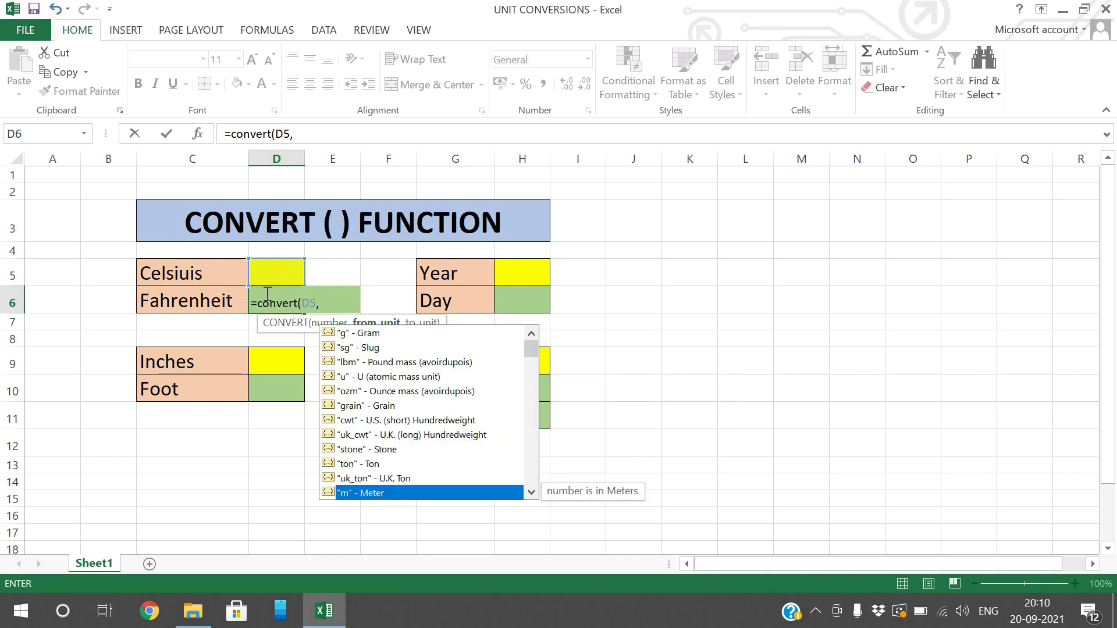
{"action": "key", "text": "Down"}
{"action": "key", "text": "Down"}
{"action": "key", "text": "Down"}
{"action": "key", "text": "Down"}
{"action": "key", "text": "Down"}
{"action": "key", "text": "Down"}
{"action": "key", "text": "Down"}
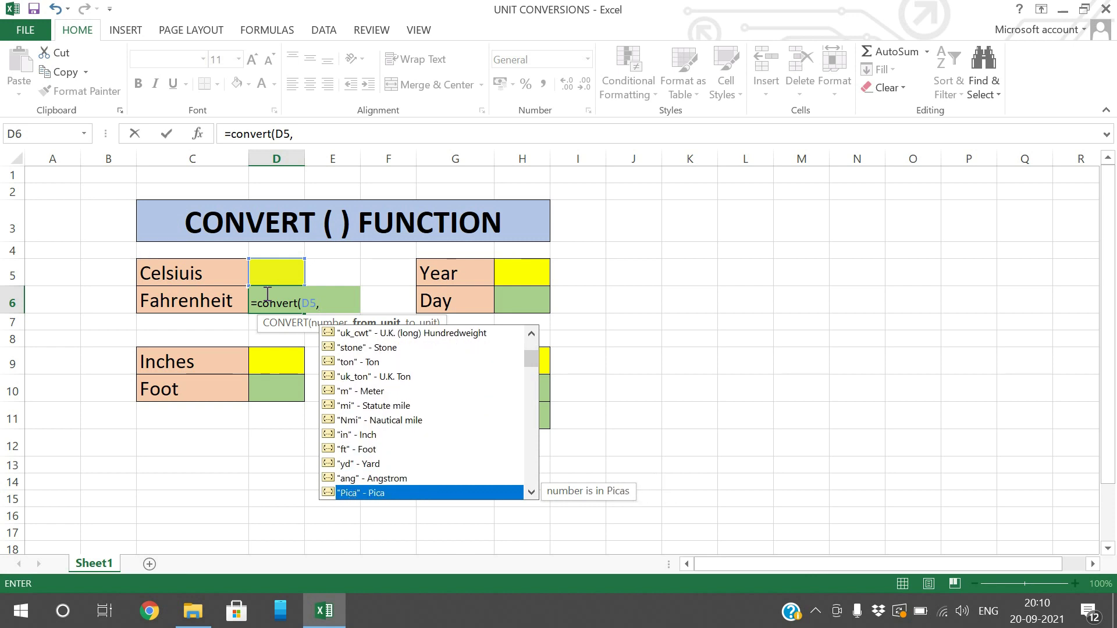
{"action": "key", "text": "Down"}
{"action": "key", "text": "Down"}
{"action": "key", "text": "Down"}
{"action": "key", "text": "Down"}
{"action": "key", "text": "Down"}
{"action": "key", "text": "Down"}
{"action": "key", "text": "Down"}
{"action": "key", "text": "Down"}
{"action": "key", "text": "Down"}
{"action": "key", "text": "Down"}
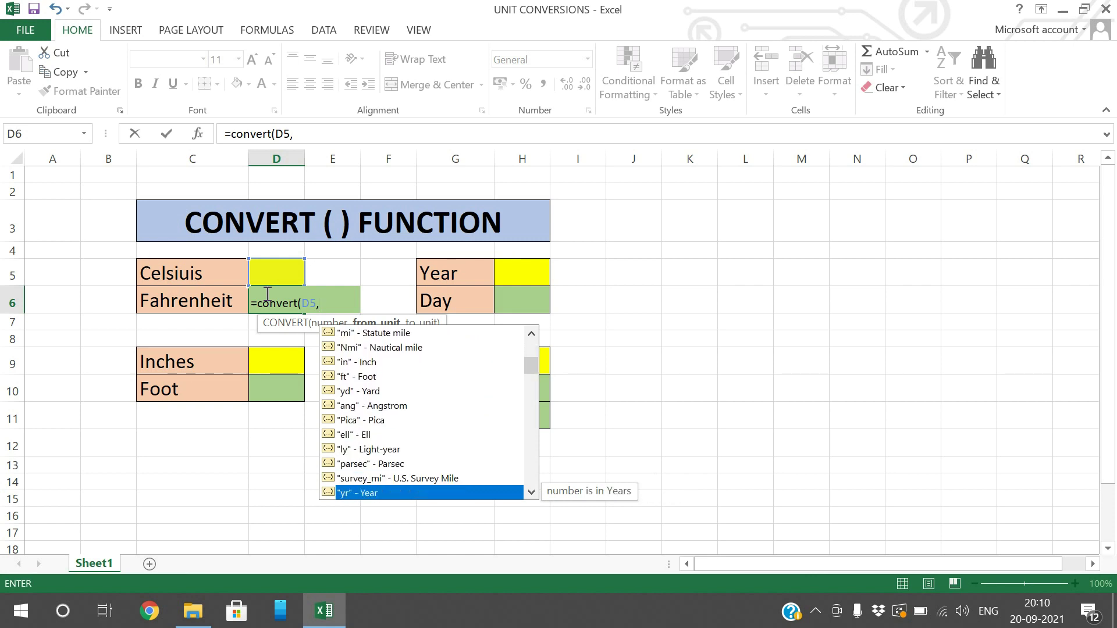
{"action": "key", "text": "Down"}
{"action": "key", "text": "Down"}
{"action": "key", "text": "Down"}
{"action": "key", "text": "Down"}
{"action": "key", "text": "Down"}
{"action": "key", "text": "Down"}
{"action": "key", "text": "Down"}
{"action": "key", "text": "Down"}
{"action": "key", "text": "Down"}
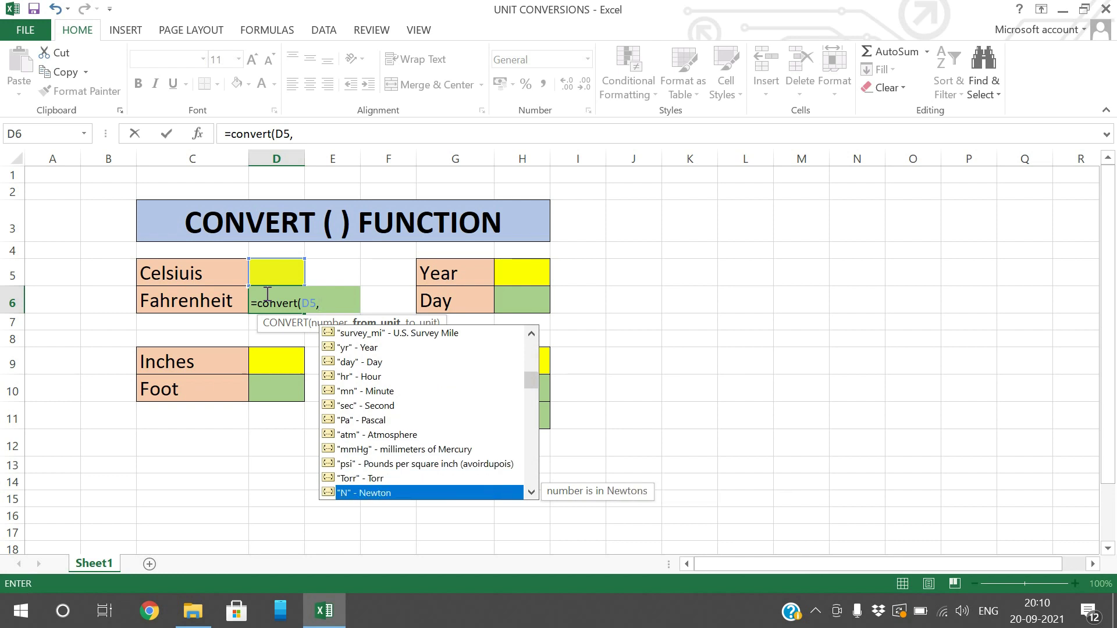
{"action": "key", "text": "Down"}
{"action": "key", "text": "Down"}
{"action": "key", "text": "Down"}
{"action": "key", "text": "Down"}
{"action": "key", "text": "Down"}
{"action": "key", "text": "Down"}
{"action": "key", "text": "Down"}
{"action": "key", "text": "Down"}
{"action": "key", "text": "Down"}
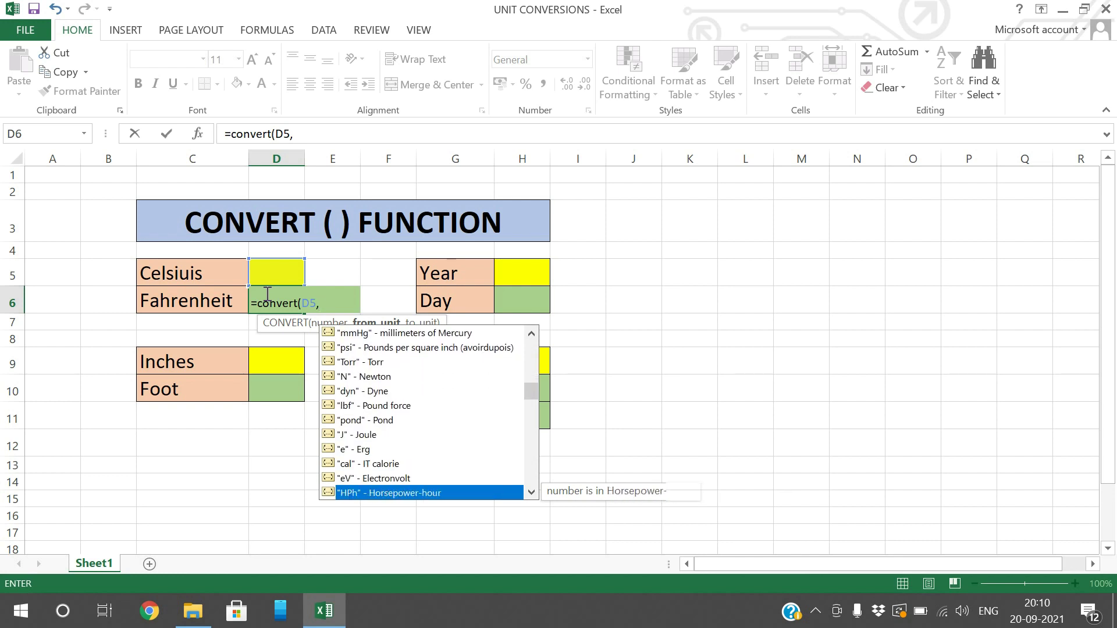
{"action": "key", "text": "Down"}
{"action": "key", "text": "Down"}
{"action": "key", "text": "Down"}
{"action": "key", "text": "Down"}
{"action": "key", "text": "Down"}
{"action": "key", "text": "Down"}
{"action": "key", "text": "Down"}
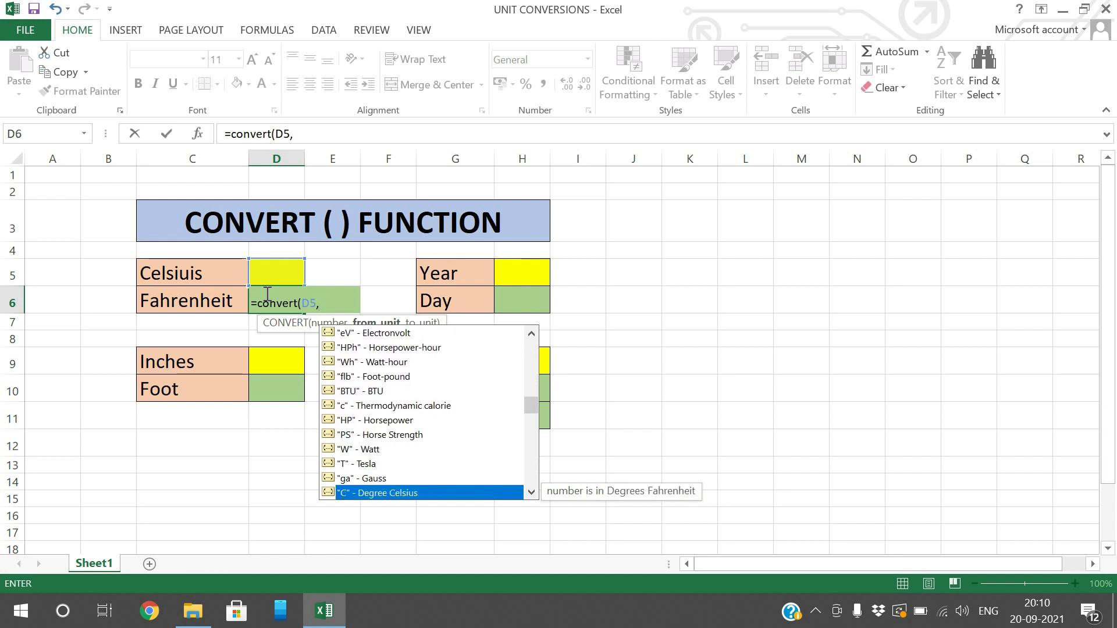
{"action": "key", "text": "Up"}
{"action": "key", "text": "Up"}
{"action": "key", "text": "Down"}
{"action": "key", "text": "Up"}
{"action": "key", "text": "Down"}
{"action": "key", "text": "Up"}
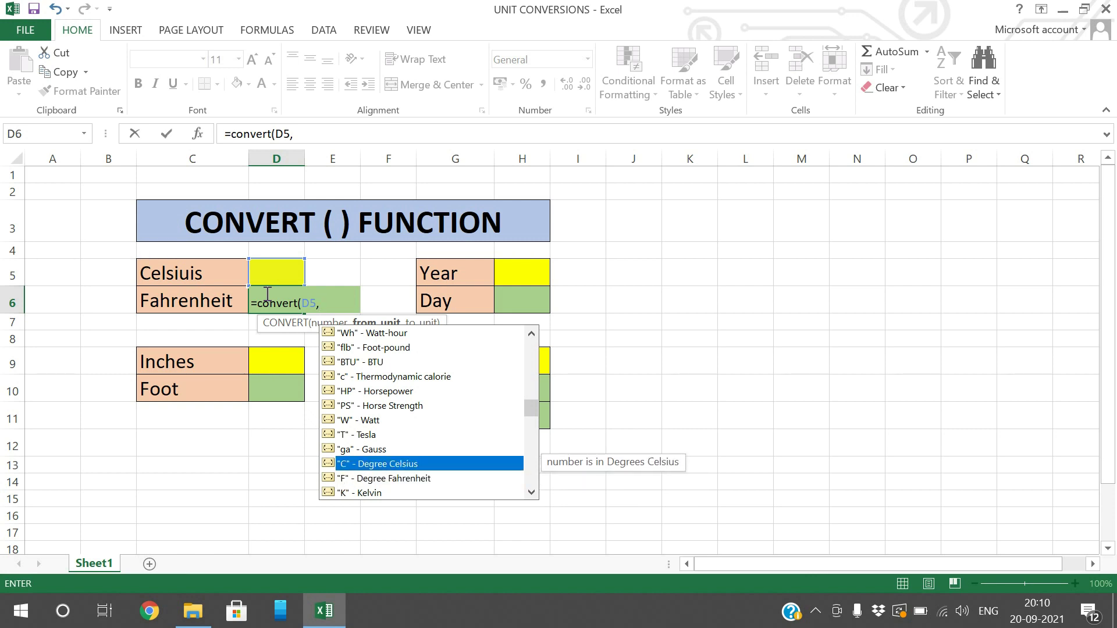
{"action": "key", "text": "Down"}
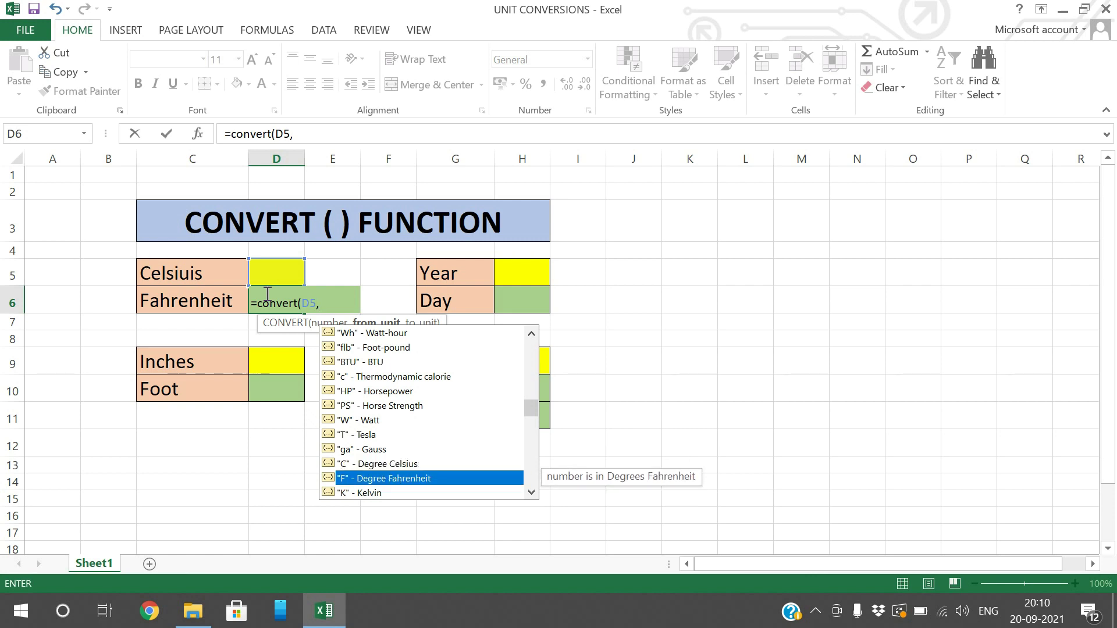
{"action": "key", "text": "Up"}
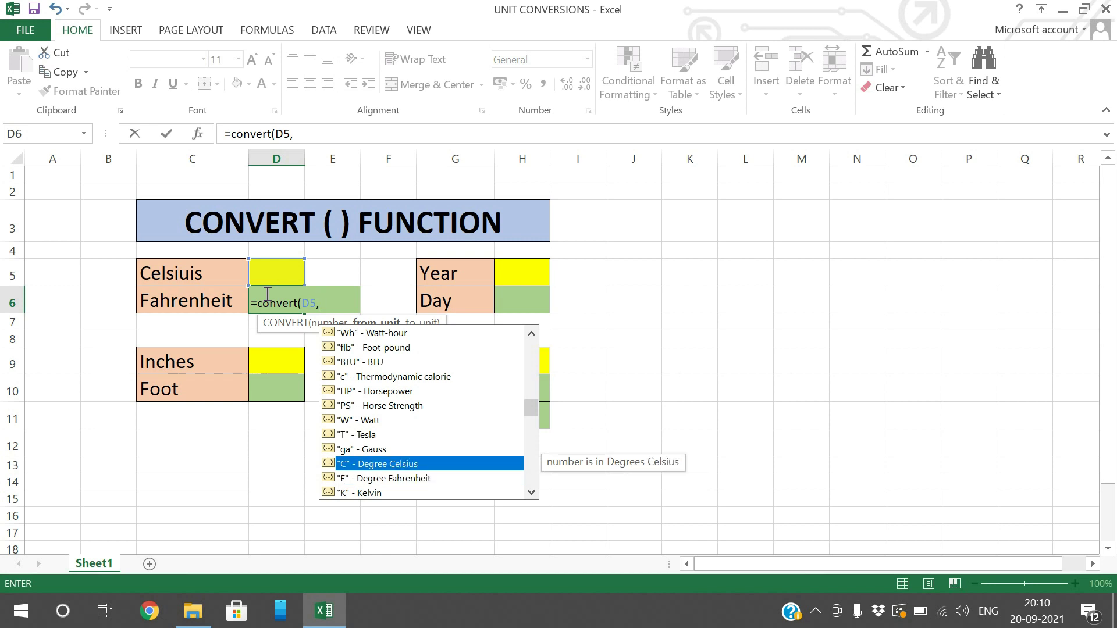
Finish the formula as =convert(D5,"C","F") and enter it
{"action": "type", "text": "\"c"}
{"action": "key", "text": "BackSpace"}
{"action": "type", "text": "C"}
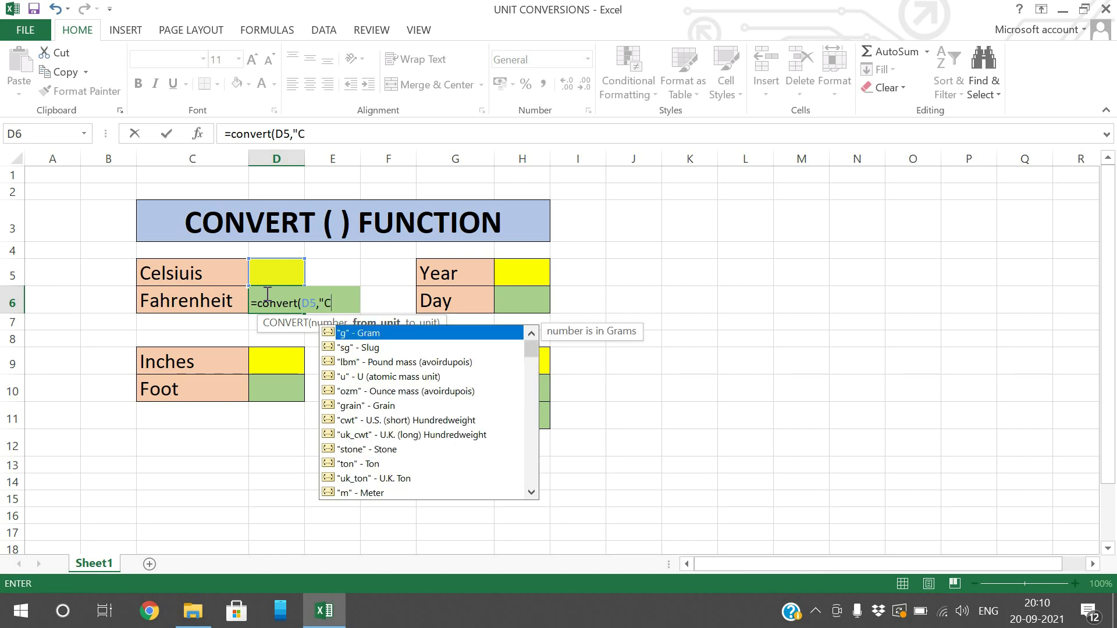
{"action": "type", "text": "\",\""}
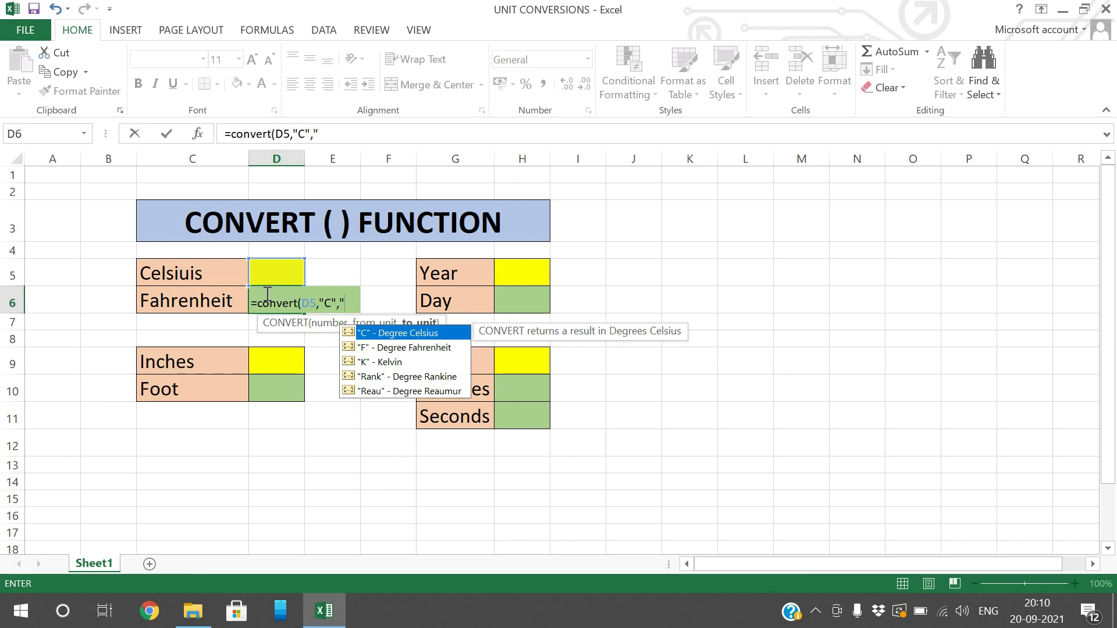
{"action": "type", "text": "f"}
{"action": "key", "text": "BackSpace"}
{"action": "type", "text": "F\")"}
{"action": "key", "text": "Return"}
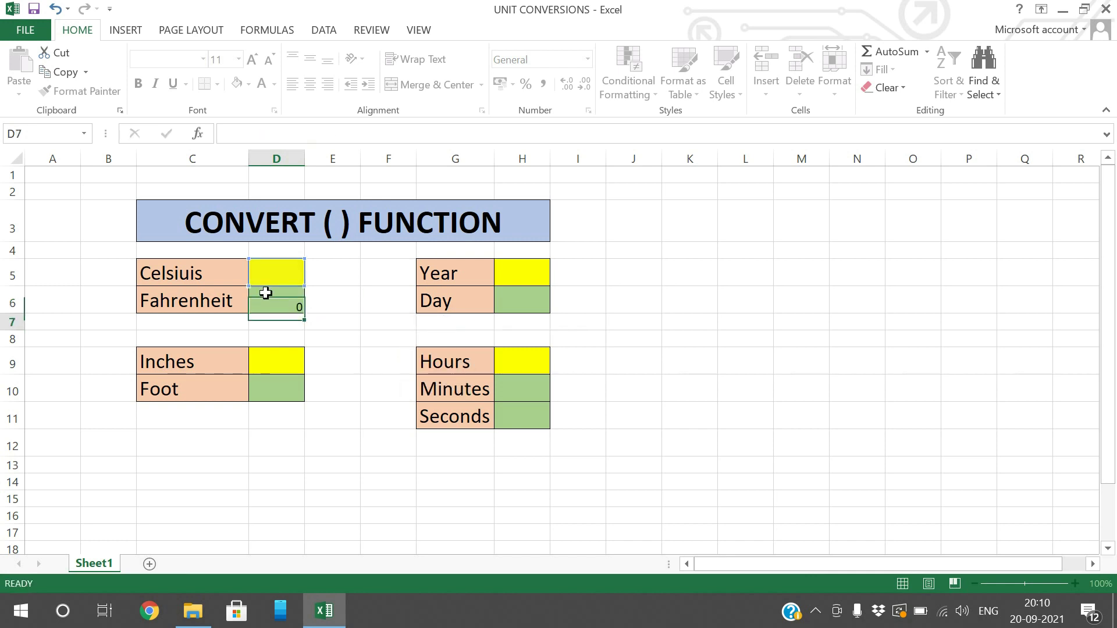
{"action": "left_click", "coordinate": [274, 276]}
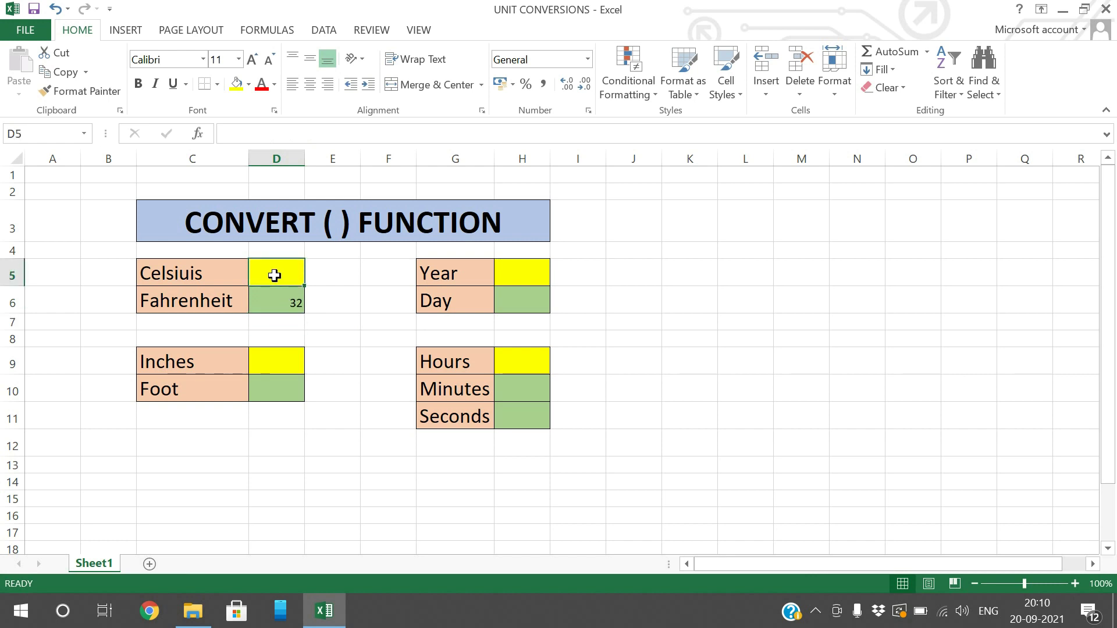
{"action": "type", "text": "1"}
{"action": "key", "text": "Return"}
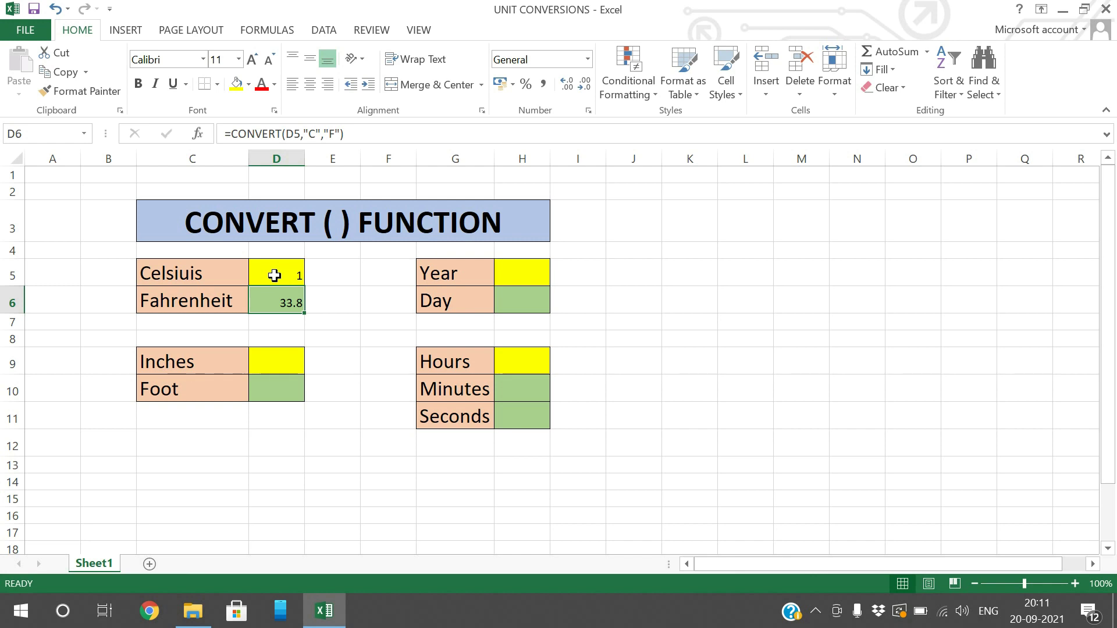
{"action": "left_click", "coordinate": [274, 276]}
{"action": "type", "text": "10"}
{"action": "key", "text": "Page_Down"}
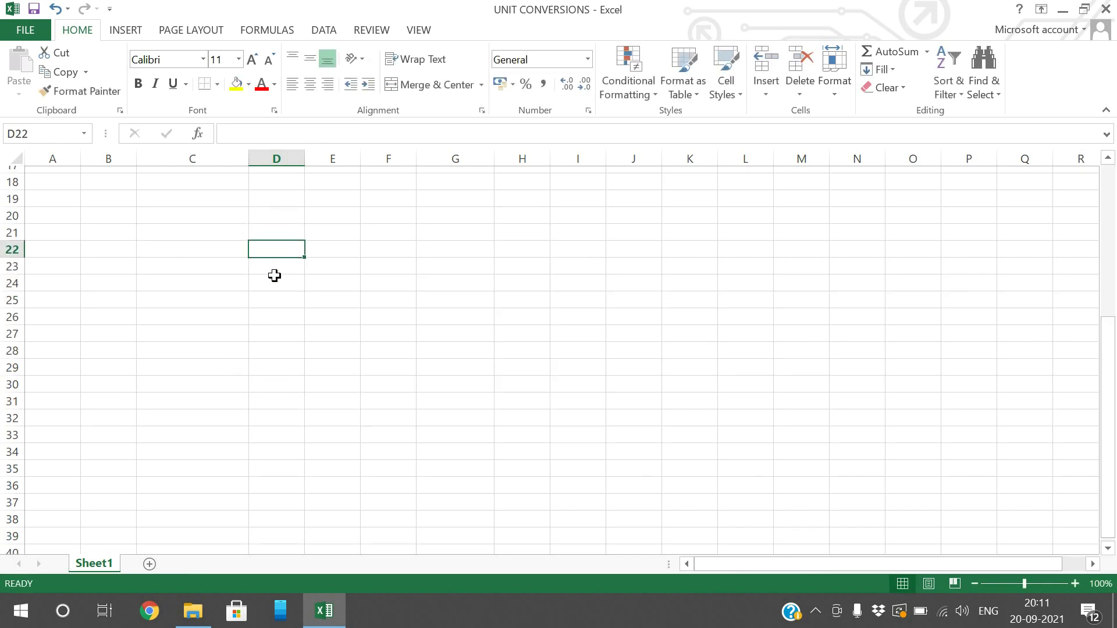
{"action": "left_click_drag", "start_coordinate": [1107, 349], "coordinate": [1107, 175]}
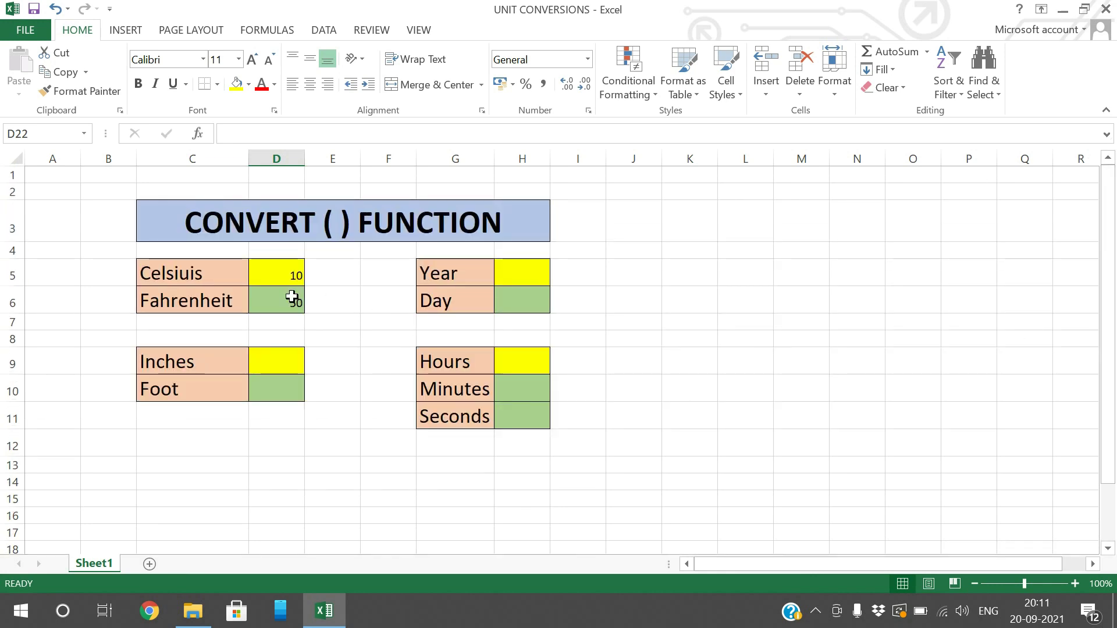
{"action": "left_click", "coordinate": [295, 359]}
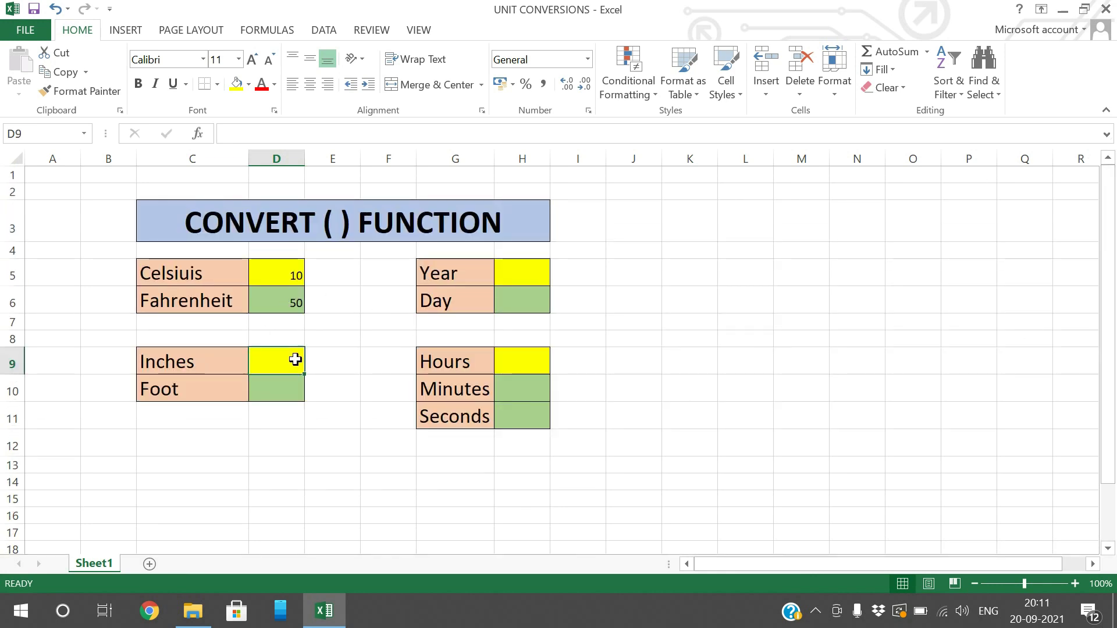
{"action": "left_click", "coordinate": [279, 393]}
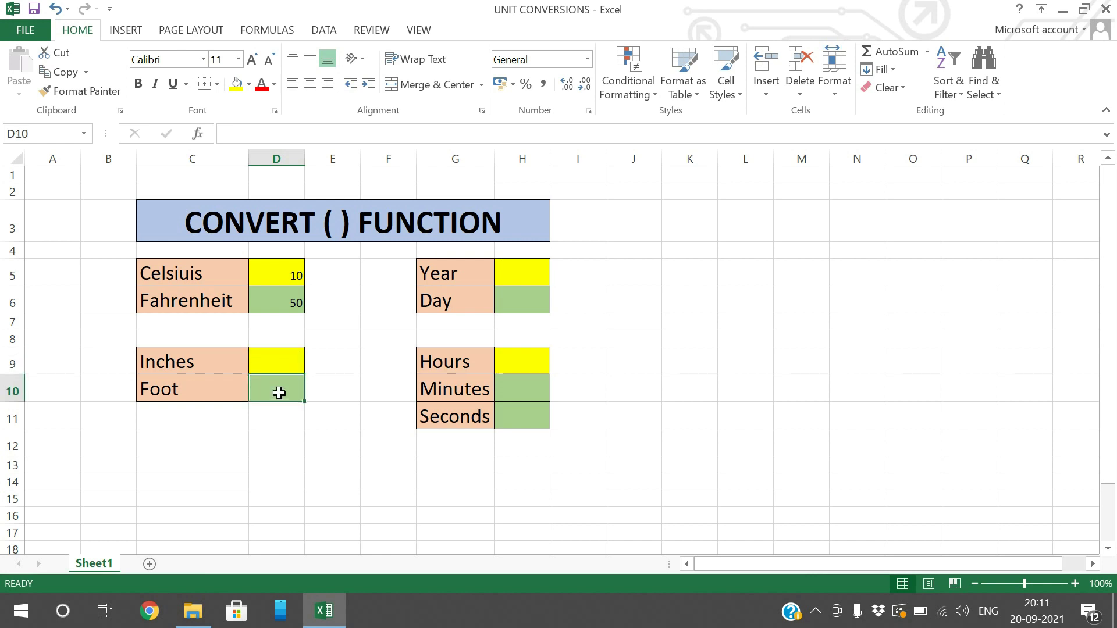
Start =CONVERT(D9,"in" in D10, rejecting the correction and error prompts that appear
{"action": "type", "text": "=convert("}
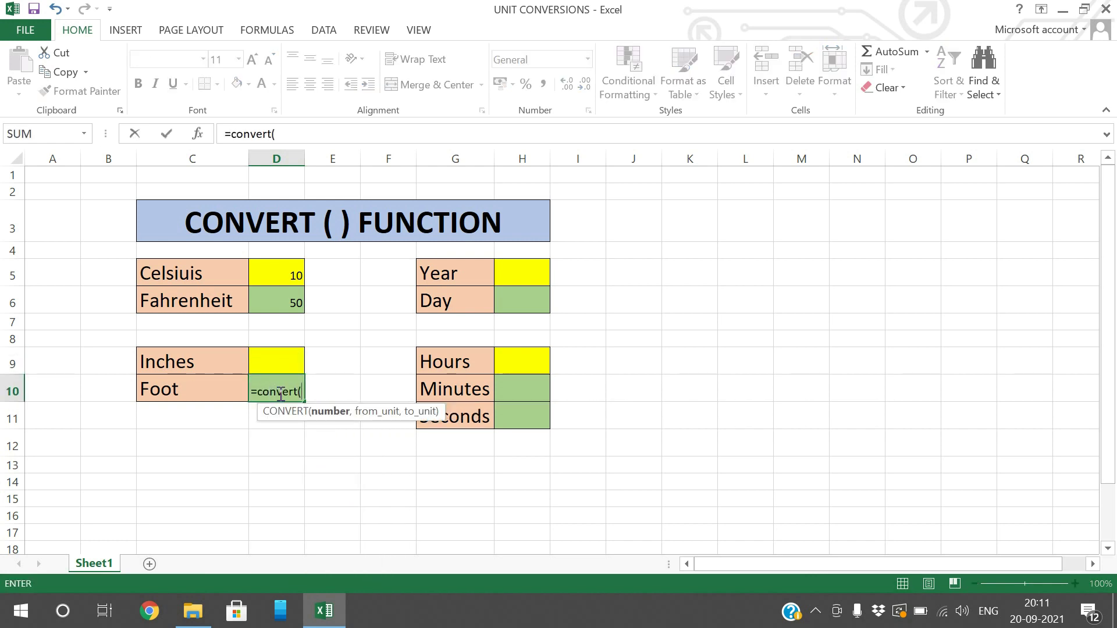
{"action": "left_click", "coordinate": [281, 364]}
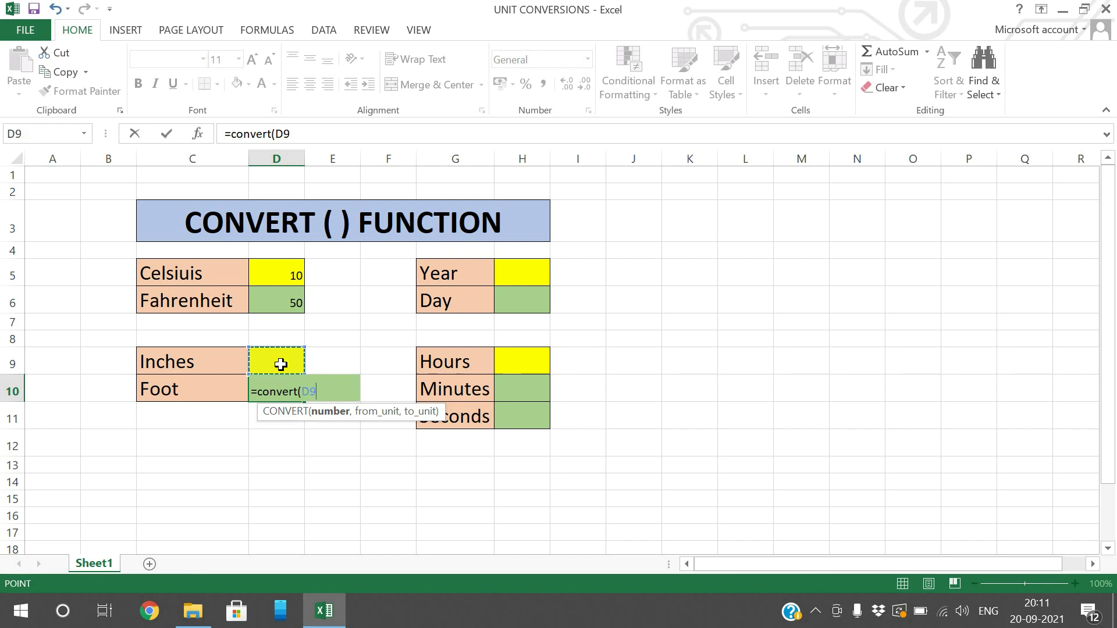
{"action": "key", "text": "F8"}
{"action": "key", "text": "BackSpace"}
{"action": "key", "text": "BackSpace"}
{"action": "type", "text": ","}
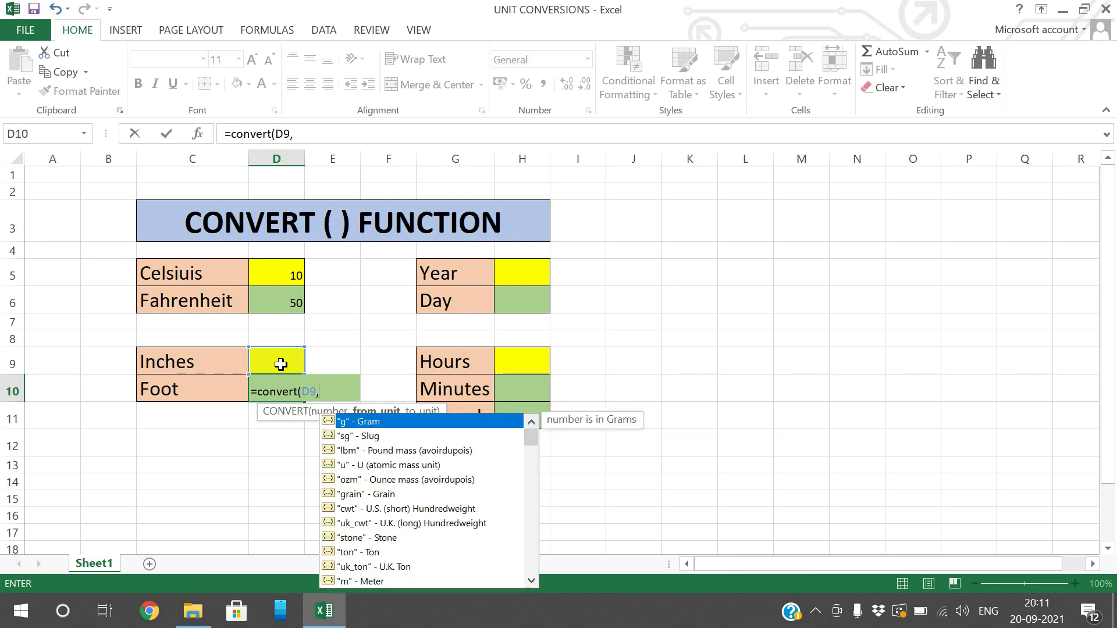
{"action": "key", "text": "Down"}
{"action": "key", "text": "Down"}
{"action": "key", "text": "Down"}
{"action": "key", "text": "Down"}
{"action": "key", "text": "Down"}
{"action": "key", "text": "Down"}
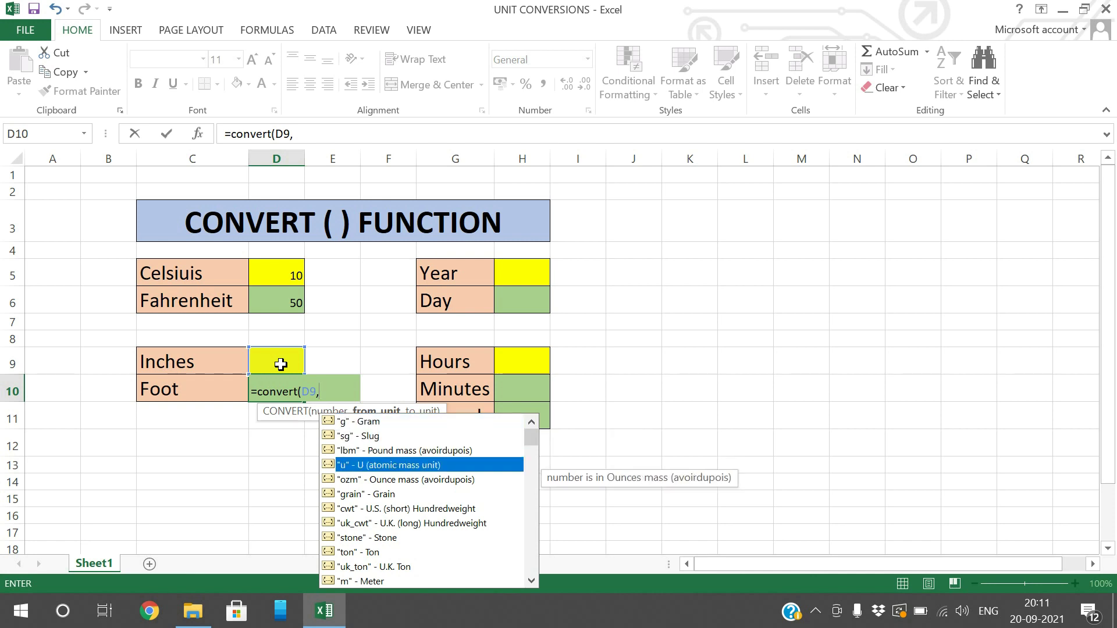
{"action": "key", "text": "Down"}
{"action": "key", "text": "Down"}
{"action": "key", "text": "Down"}
{"action": "key", "text": "Down"}
{"action": "key", "text": "Down"}
{"action": "key", "text": "Down"}
{"action": "key", "text": "Down"}
{"action": "key", "text": "Down"}
{"action": "key", "text": "Down"}
{"action": "key", "text": "Down"}
{"action": "key", "text": "Down"}
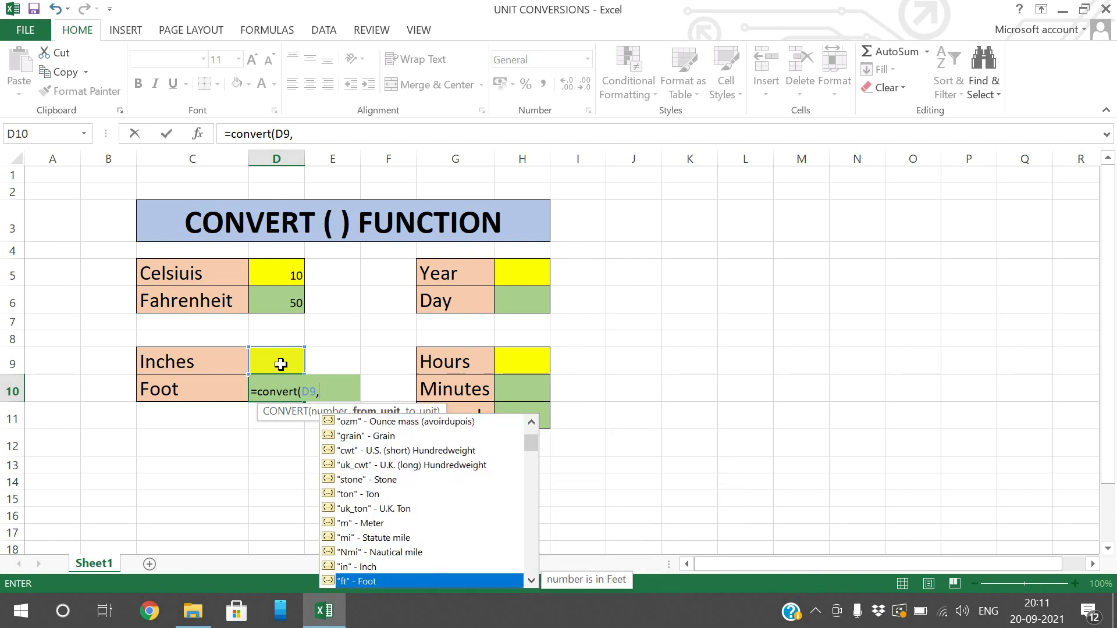
{"action": "key", "text": "Up"}
{"action": "key", "text": "Up"}
{"action": "key", "text": "Up"}
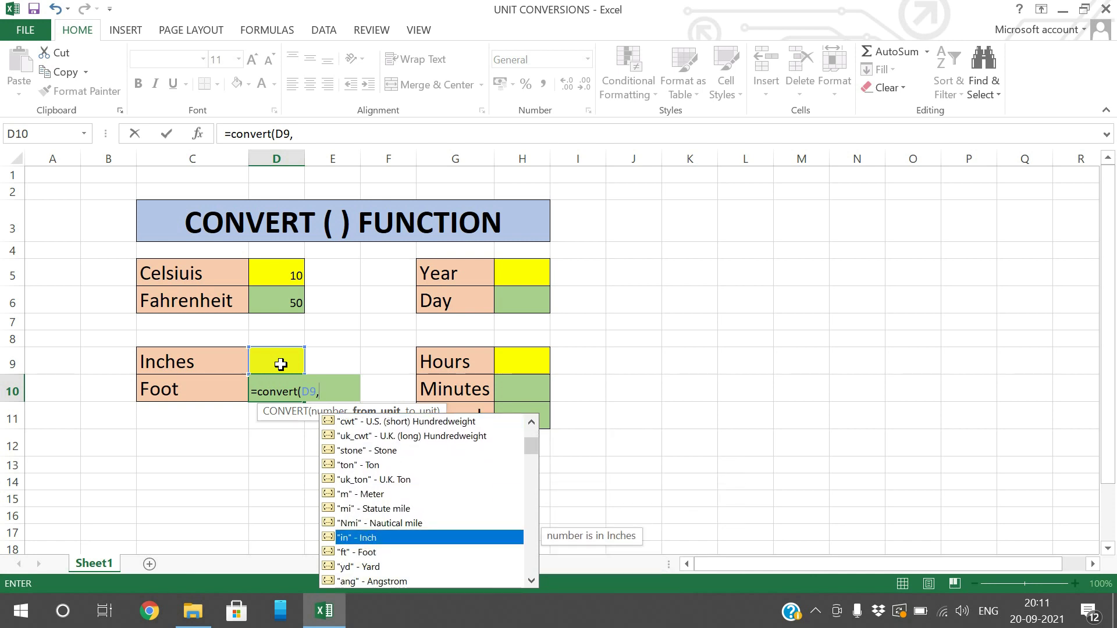
{"action": "type", "text": ",\"in"}
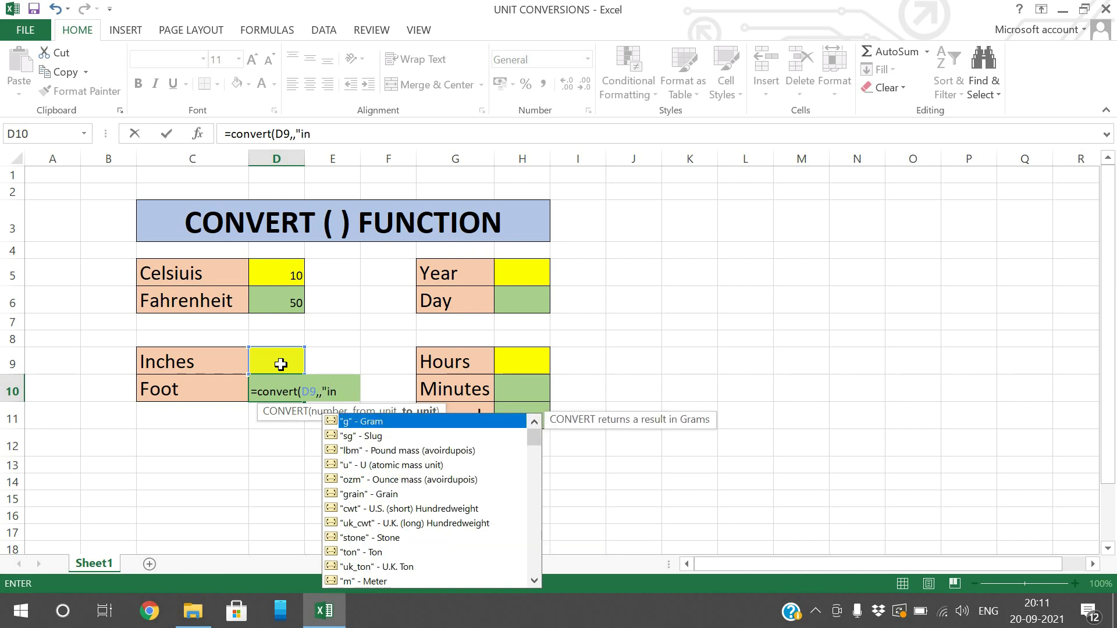
{"action": "key", "text": "Return"}
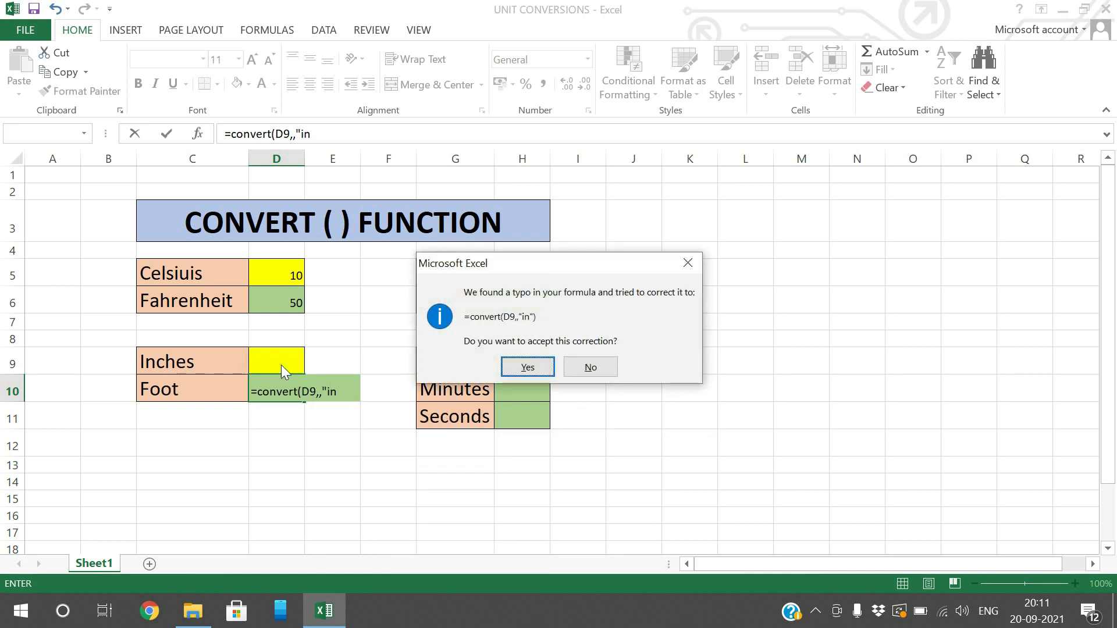
{"action": "left_click", "coordinate": [590, 367]}
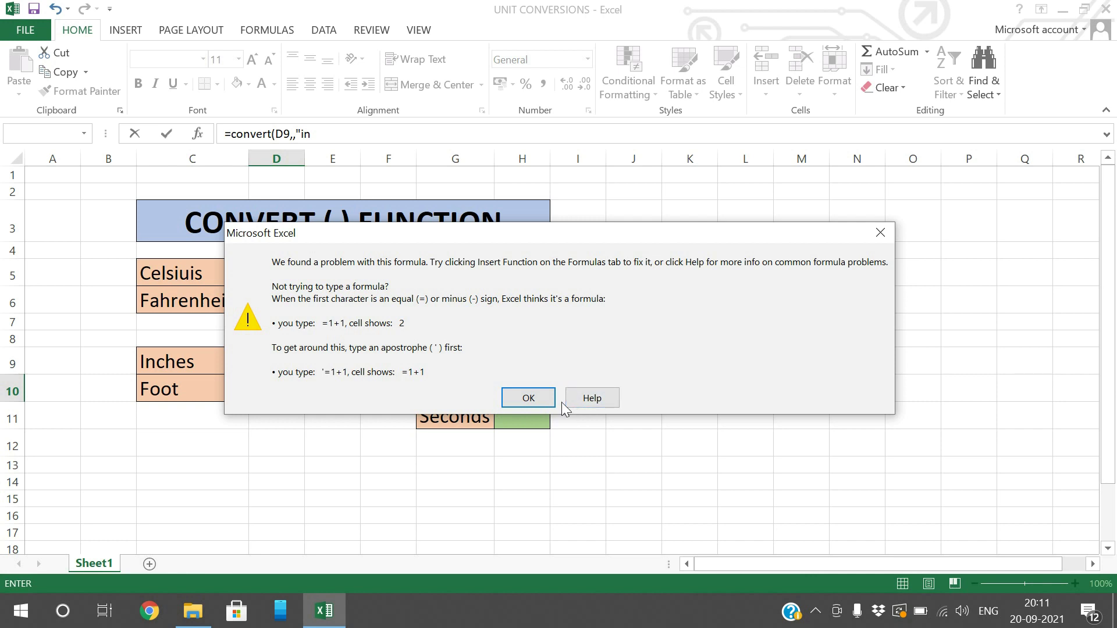
{"action": "left_click", "coordinate": [530, 399]}
Remove the extra comma, add "ft" as the to-unit, and commit =convert(D9,"in","ft")
{"action": "left_click", "coordinate": [338, 398]}
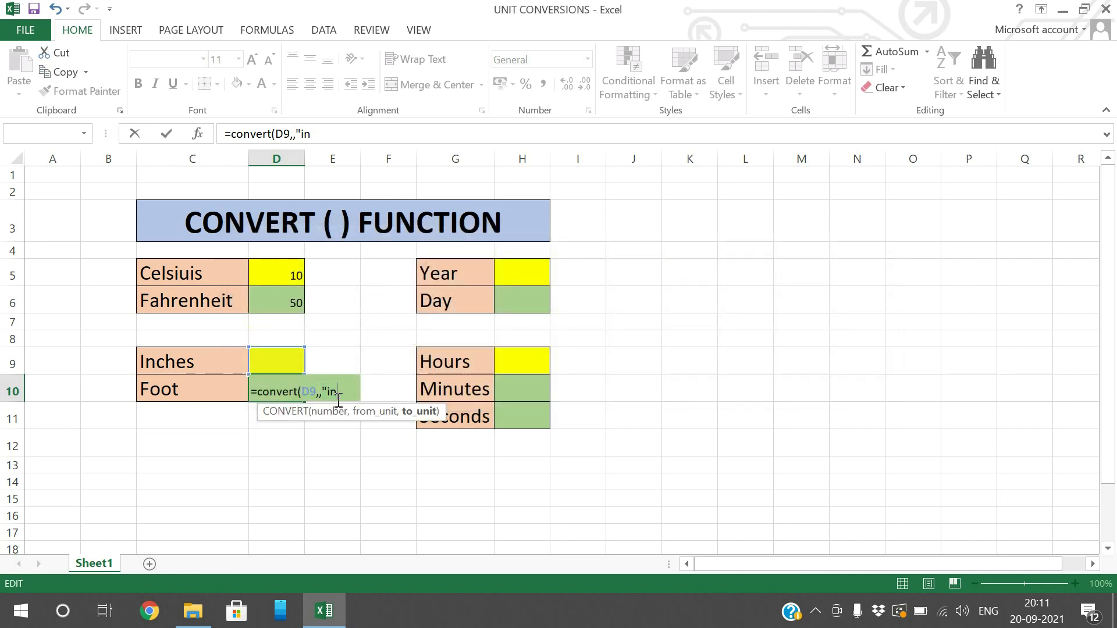
{"action": "type", "text": "\","}
{"action": "key", "text": "Escape"}
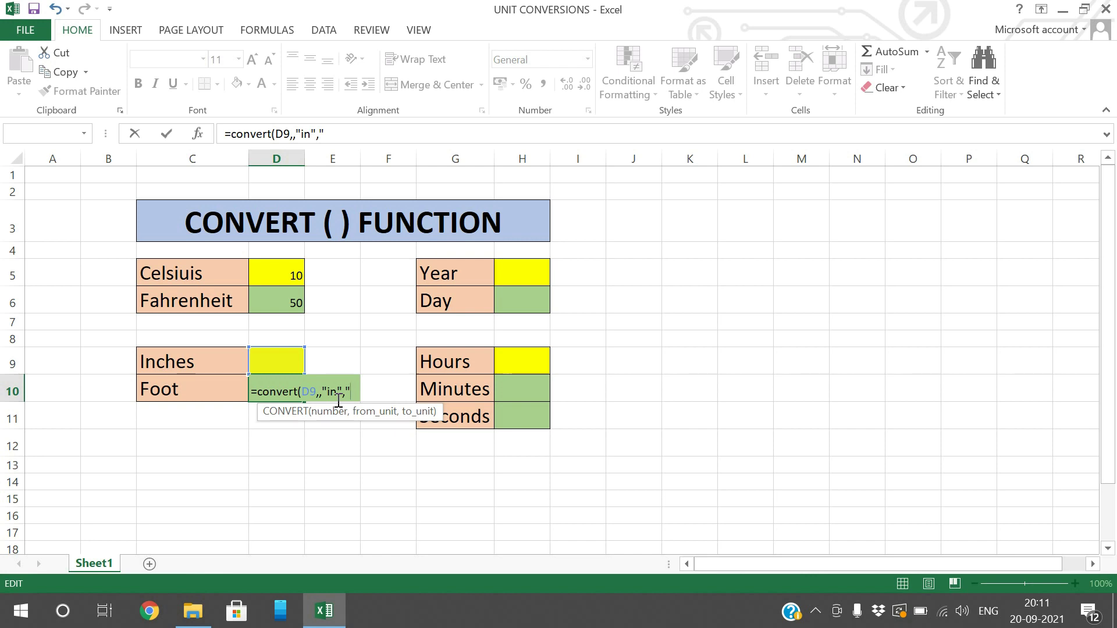
{"action": "left_click", "coordinate": [338, 398]}
{"action": "key", "text": "BackSpace"}
{"action": "key", "text": "Right"}
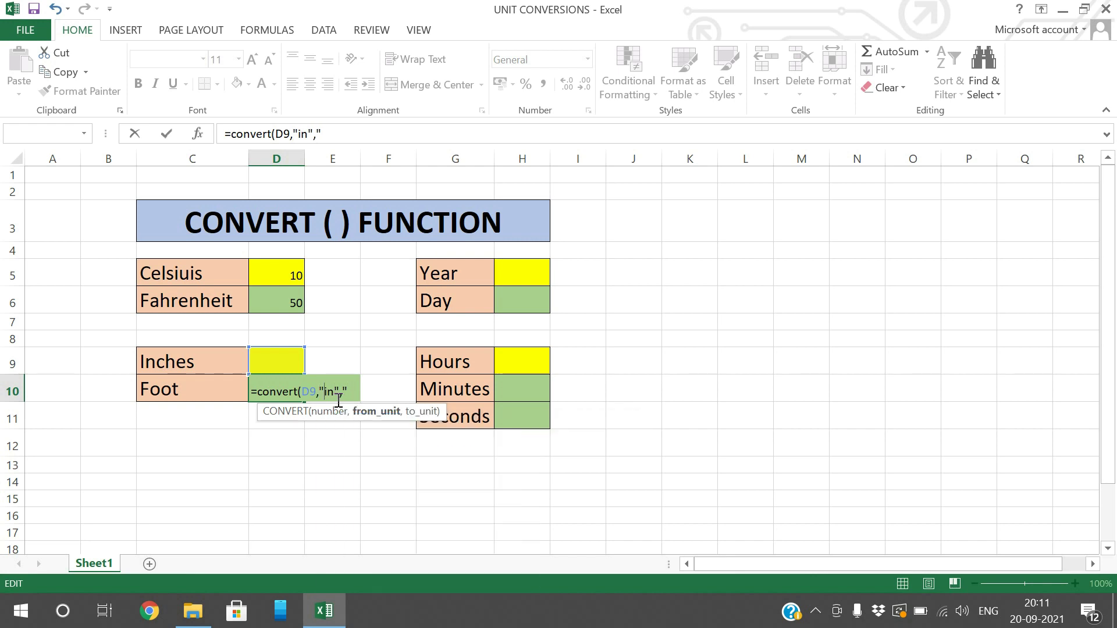
{"action": "key", "text": "Right"}
{"action": "type", "text": "f"}
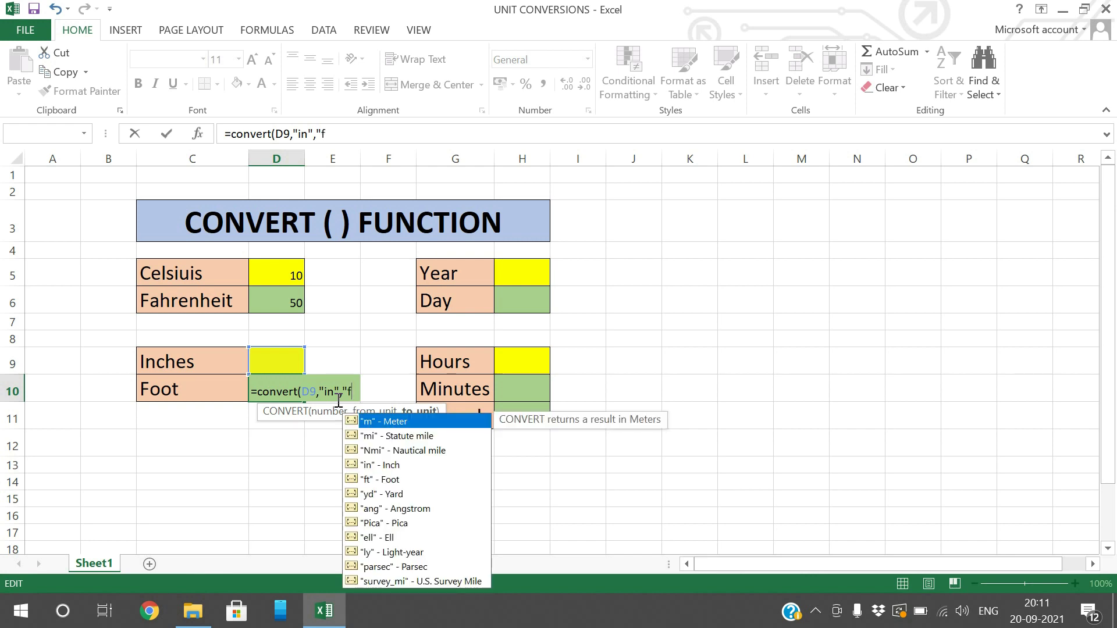
{"action": "type", "text": "t\""}
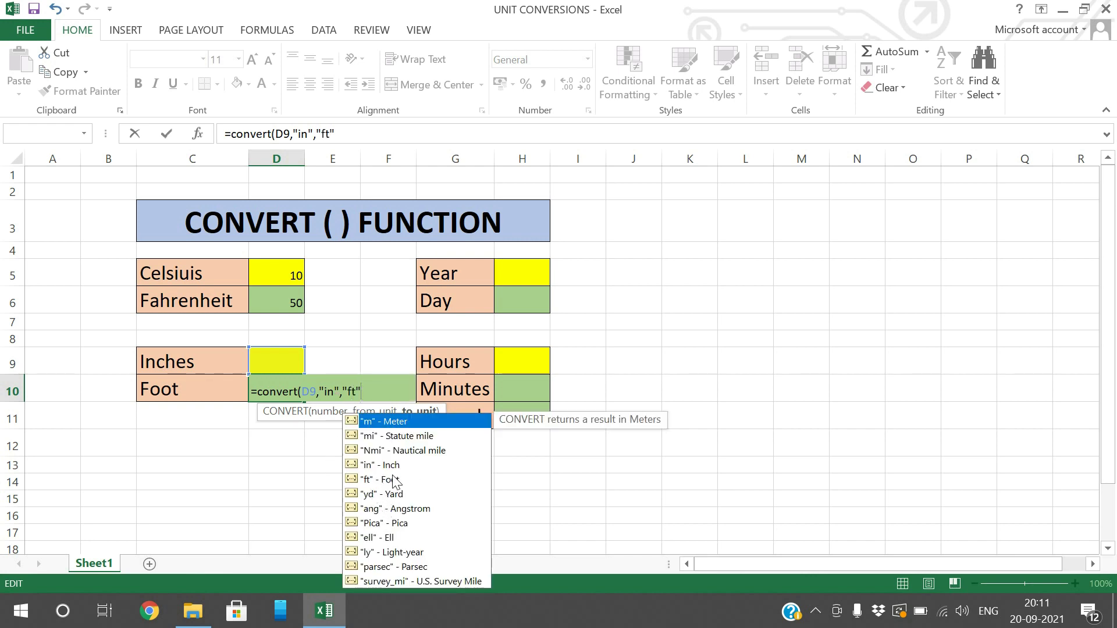
{"action": "type", "text": ")"}
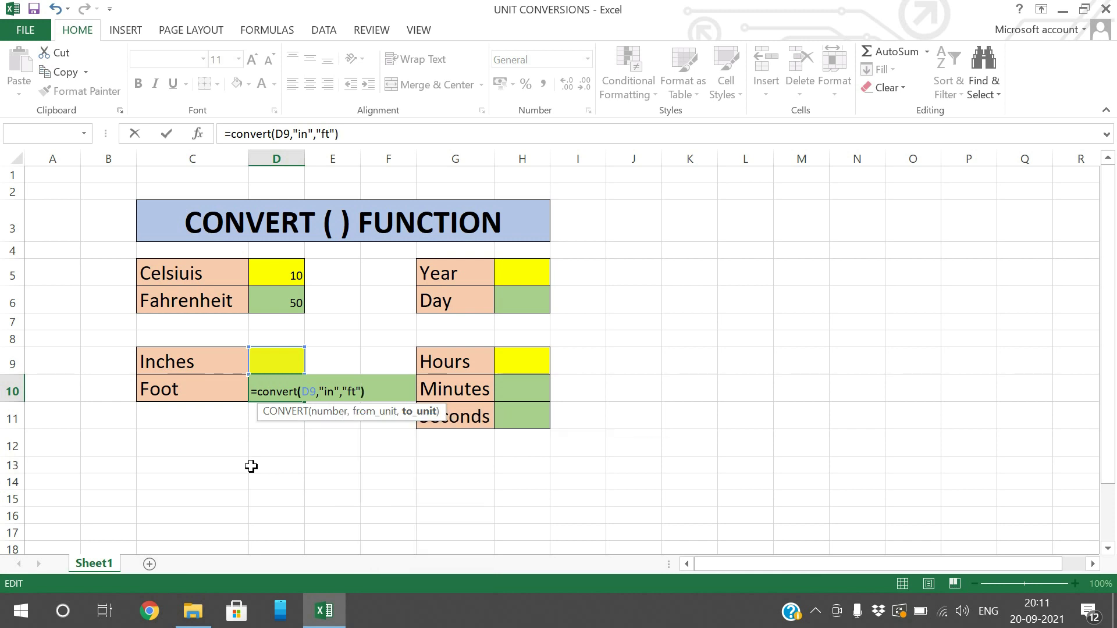
{"action": "key", "text": "Return"}
{"action": "left_click", "coordinate": [288, 366]}
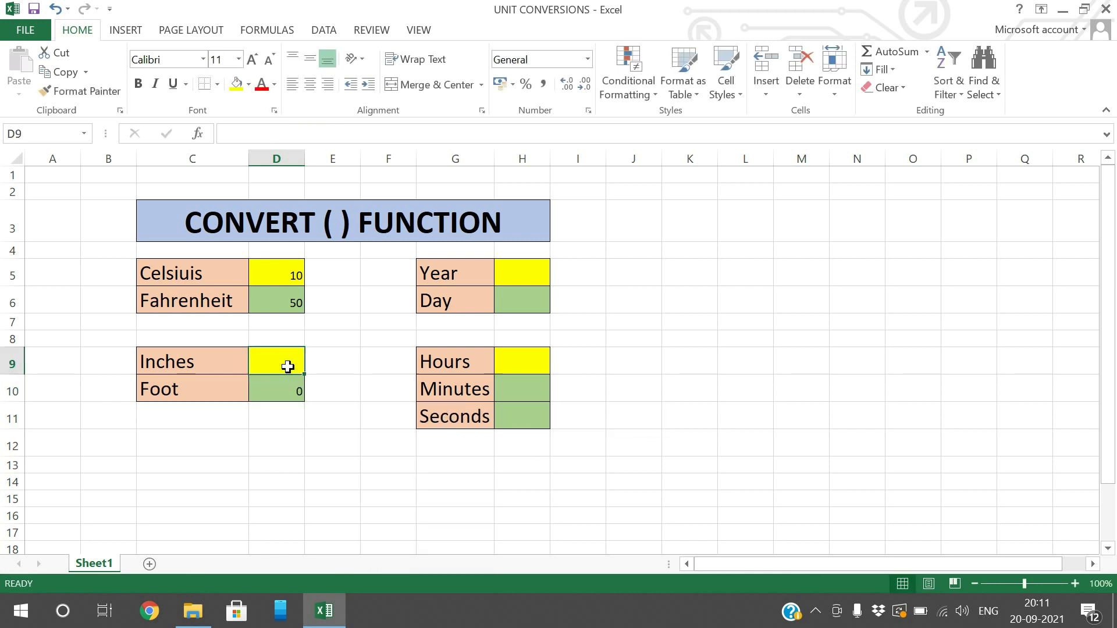
Enter 12, then 72 inches in D9 so the Foot cell D10 shows 6
{"action": "type", "text": "12"}
{"action": "key", "text": "Return"}
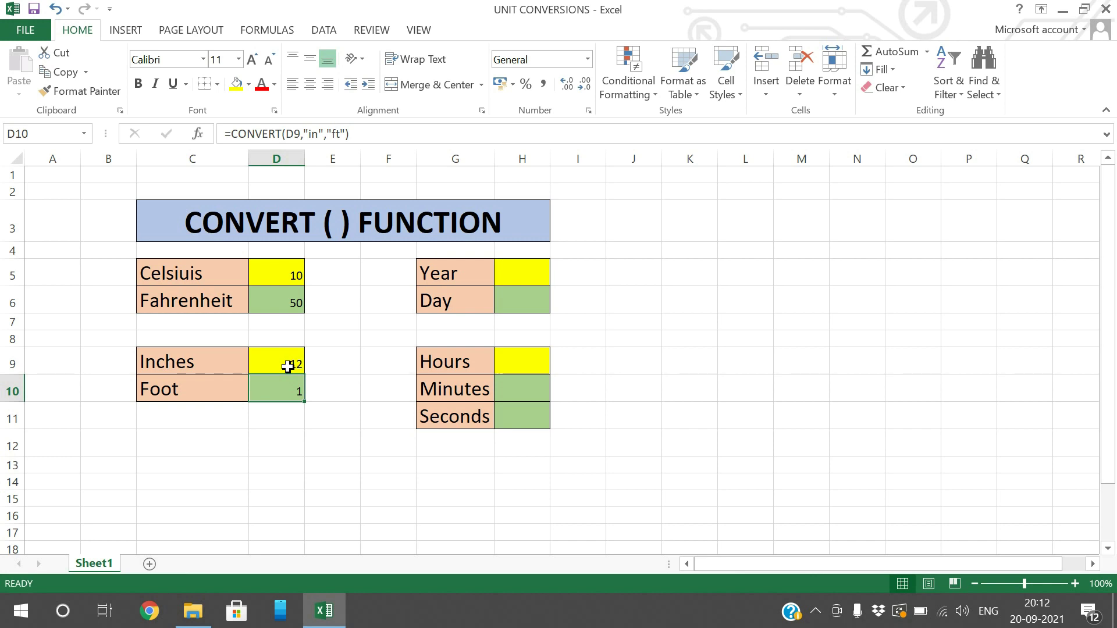
{"action": "left_click", "coordinate": [288, 366]}
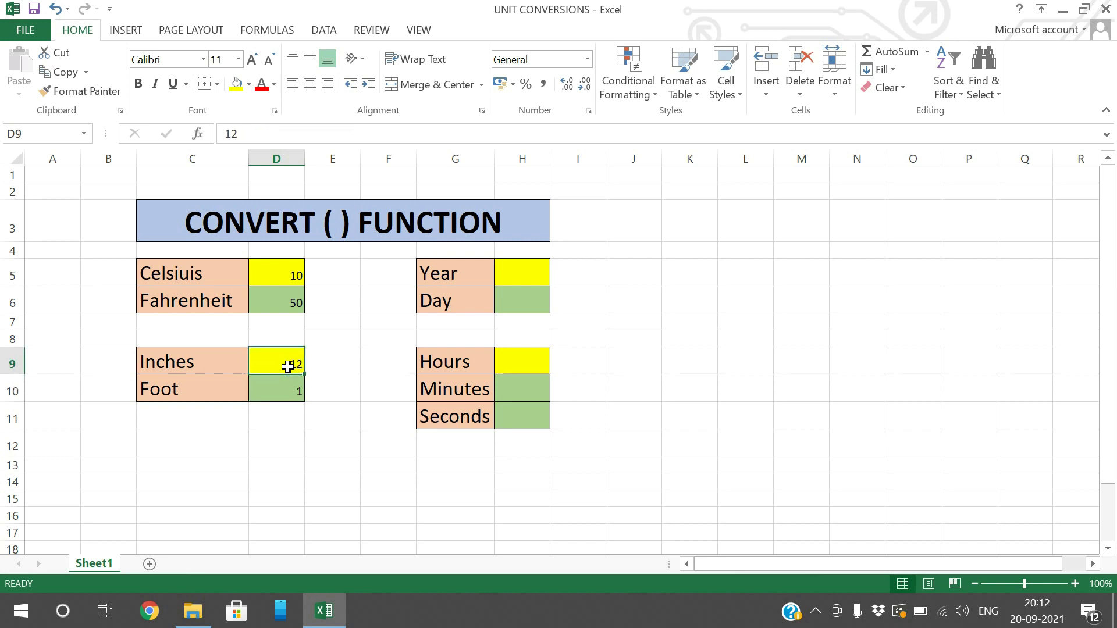
{"action": "type", "text": "72"}
{"action": "key", "text": "Return"}
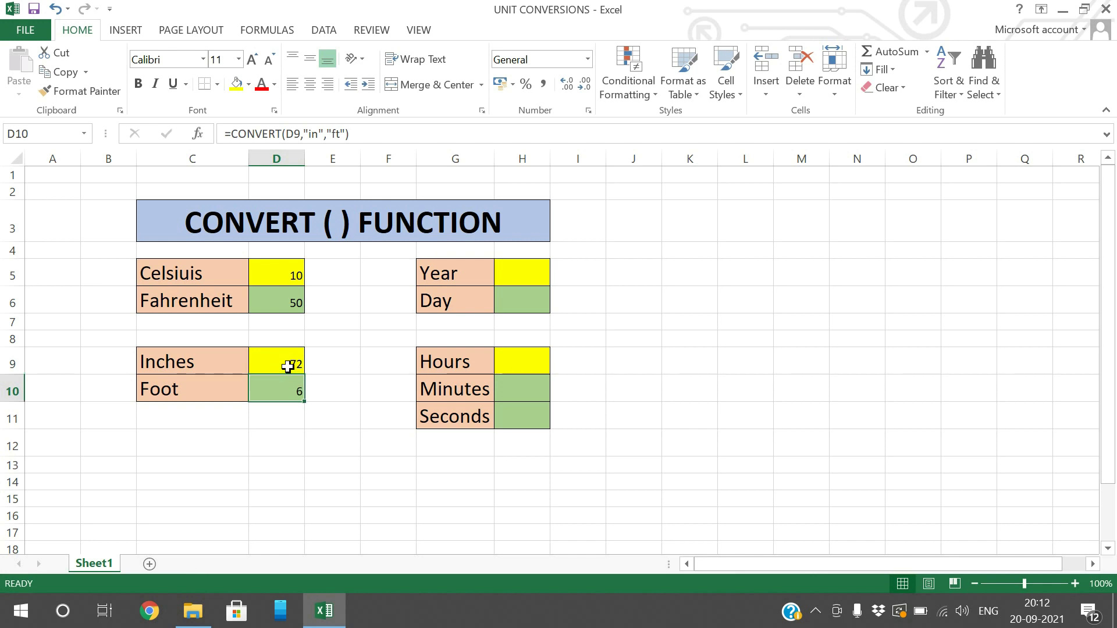
{"action": "left_click", "coordinate": [517, 300]}
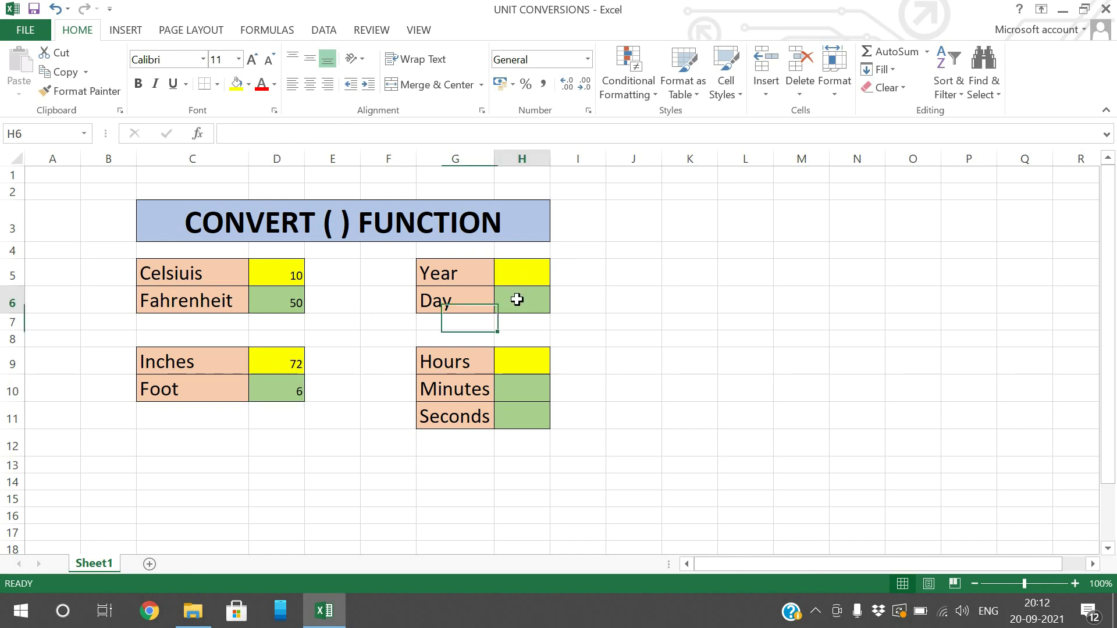
Enter =convert(H5,"yr","day") in the Day cell H6
{"action": "type", "text": "=convert("}
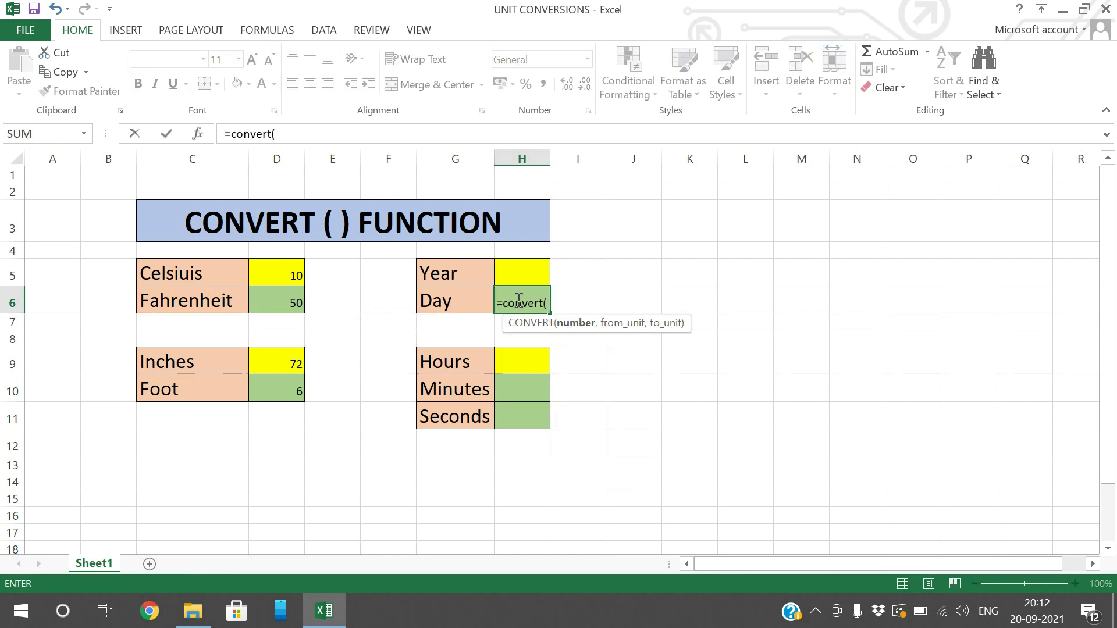
{"action": "left_click", "coordinate": [516, 269]}
{"action": "type", "text": ","}
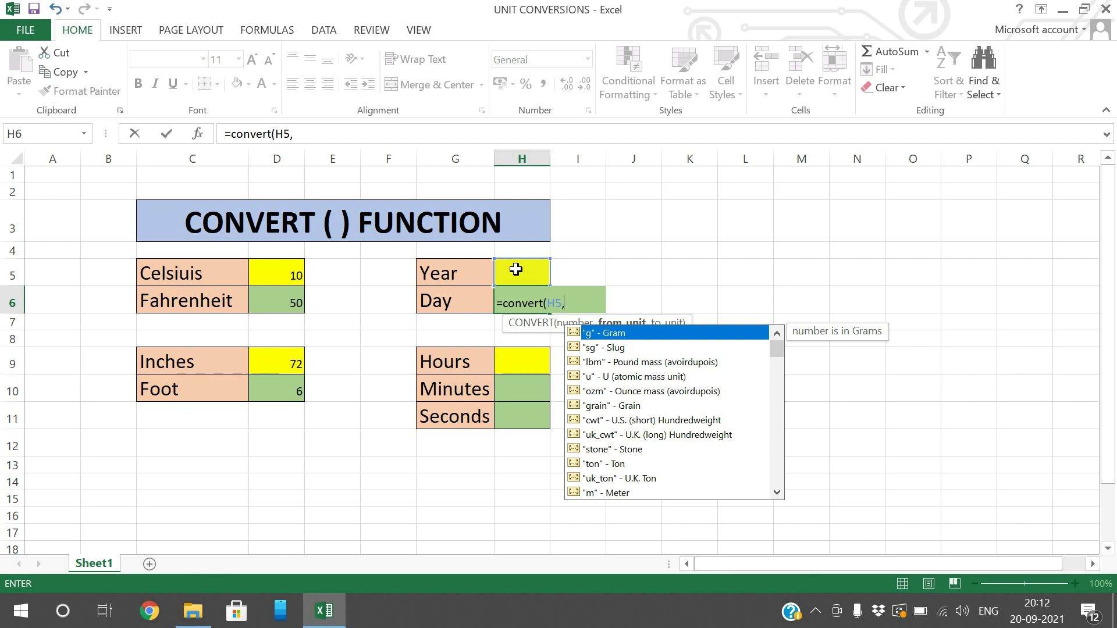
{"action": "type", "text": "\""}
{"action": "key", "text": "Down"}
{"action": "key", "text": "Down"}
{"action": "key", "text": "Down"}
{"action": "key", "text": "Down"}
{"action": "key", "text": "Down"}
{"action": "key", "text": "Down"}
{"action": "key", "text": "Down"}
{"action": "key", "text": "Down"}
{"action": "key", "text": "Down"}
{"action": "key", "text": "Down"}
{"action": "key", "text": "Down"}
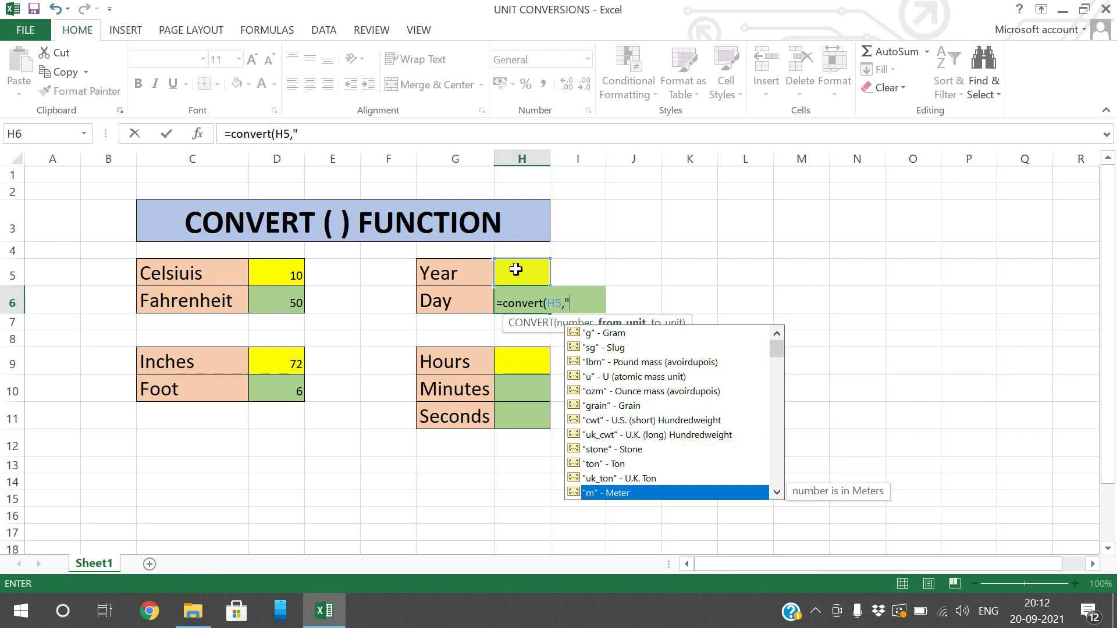
{"action": "key", "text": "Down"}
{"action": "key", "text": "Down"}
{"action": "key", "text": "Down"}
{"action": "key", "text": "Down"}
{"action": "key", "text": "Down"}
{"action": "key", "text": "Down"}
{"action": "key", "text": "Down"}
{"action": "key", "text": "Down"}
{"action": "key", "text": "Down"}
{"action": "key", "text": "Down"}
{"action": "key", "text": "Down"}
{"action": "key", "text": "Down"}
{"action": "key", "text": "Down"}
{"action": "key", "text": "Down"}
{"action": "key", "text": "Up"}
{"action": "key", "text": "Up"}
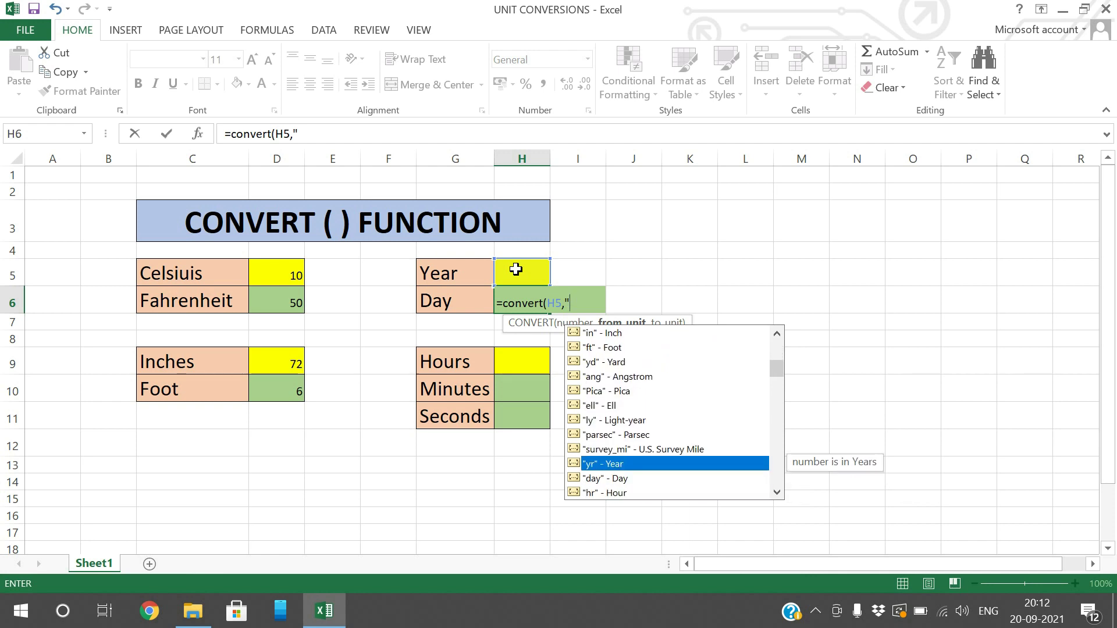
{"action": "type", "text": "yr\""}
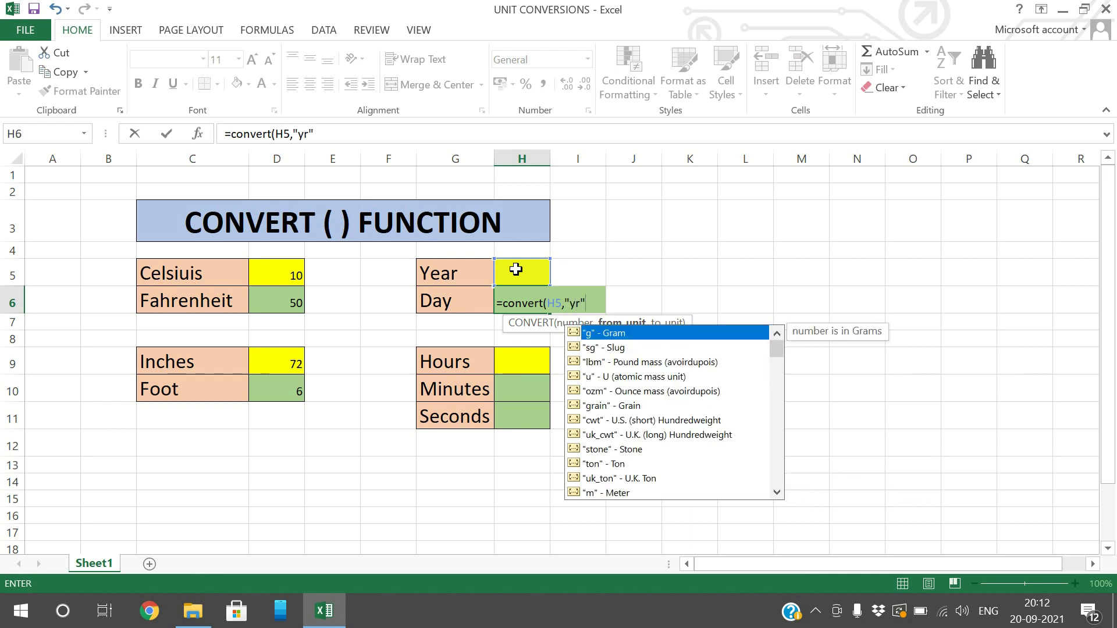
{"action": "type", "text": ","}
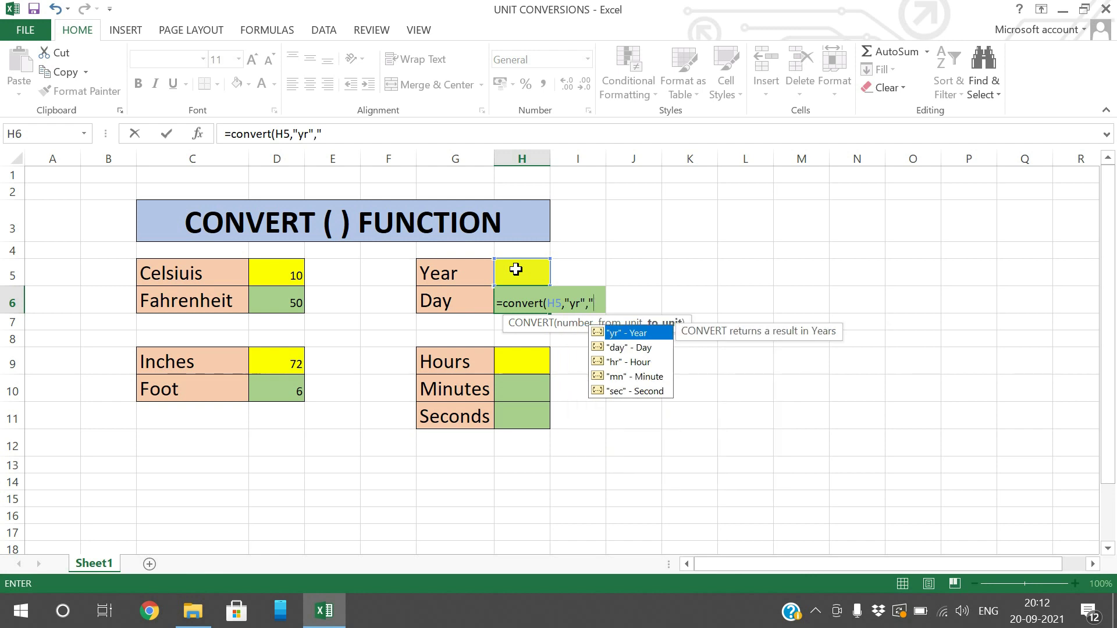
{"action": "type", "text": "day\")"}
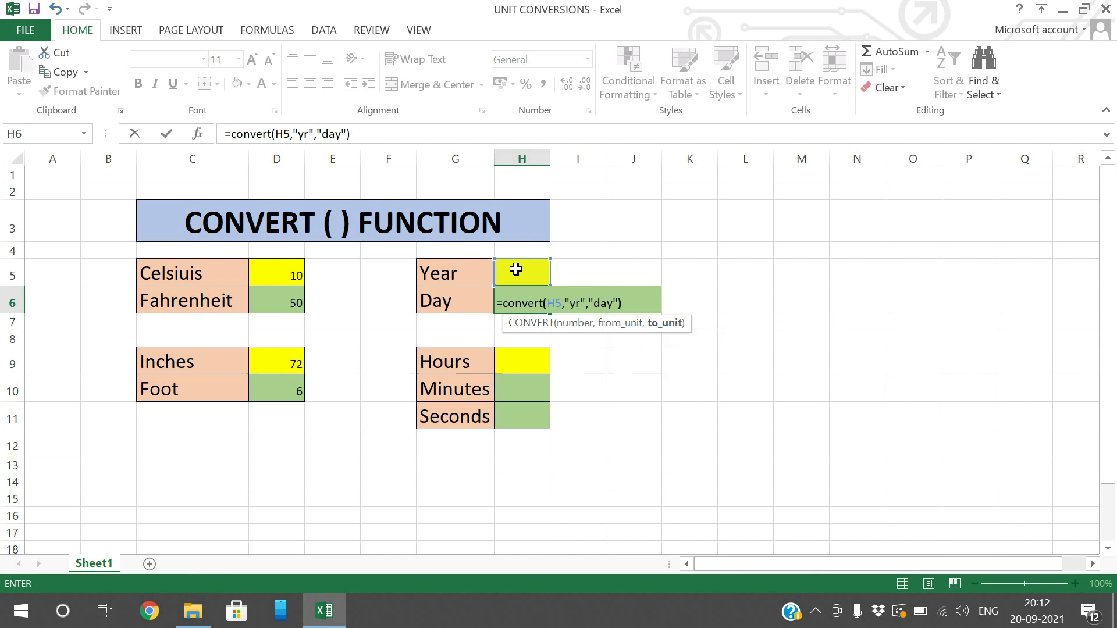
{"action": "key", "text": "Return"}
Enter 1 as the Year value in H5
{"action": "left_click", "coordinate": [515, 269]}
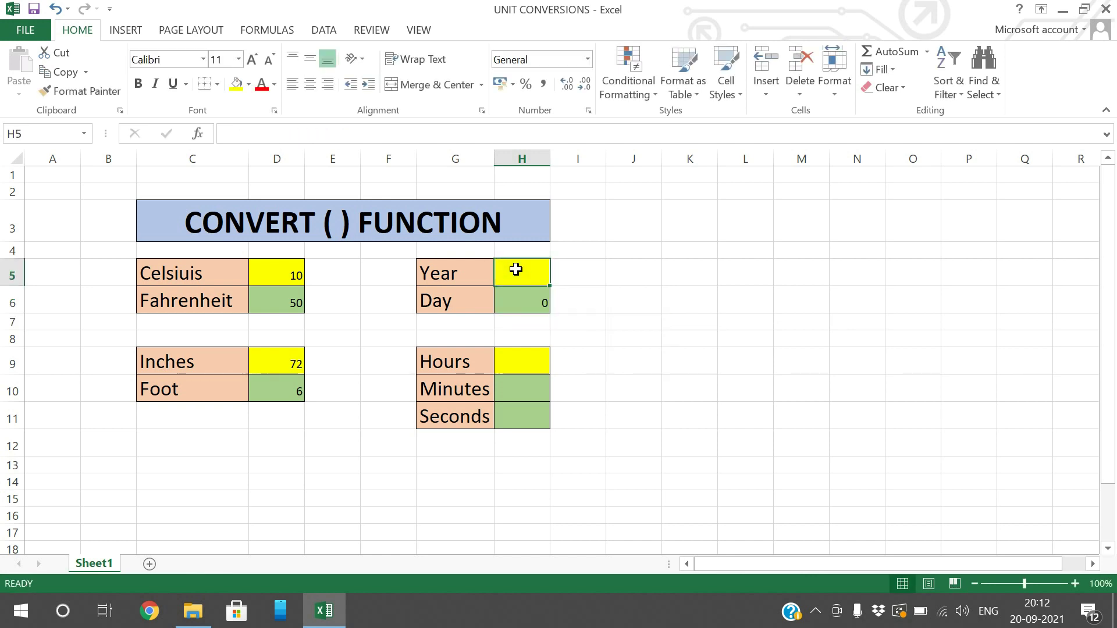
{"action": "type", "text": "1"}
{"action": "key", "text": "Return"}
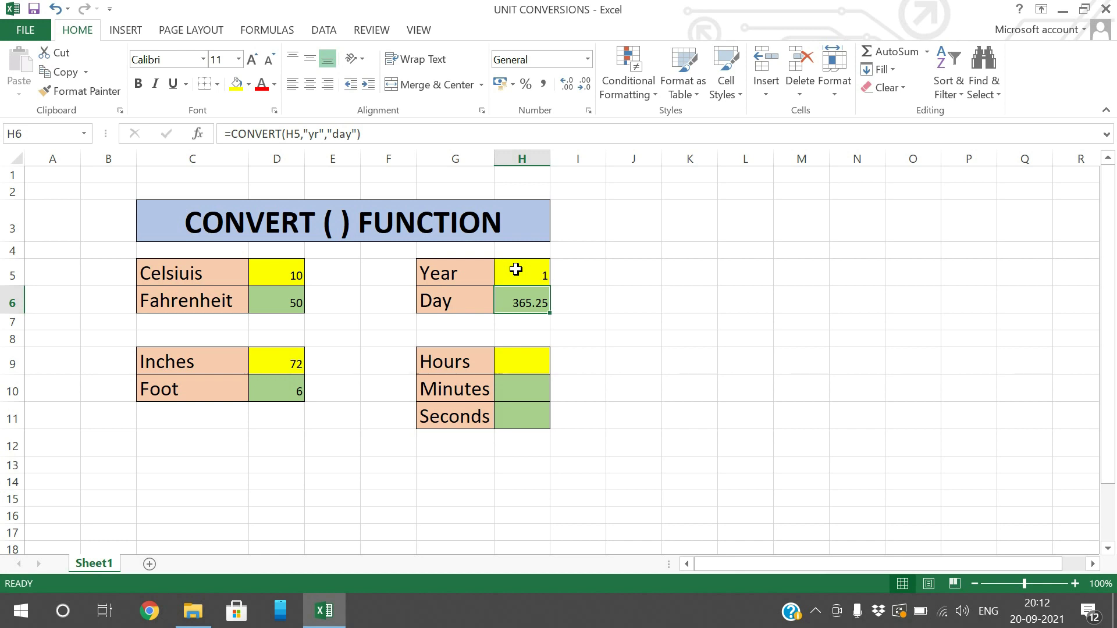
Try Year values 2, 1.5 and 0.5 in H5, then return it to 1 (365.25 days)
{"action": "key", "text": "Down"}
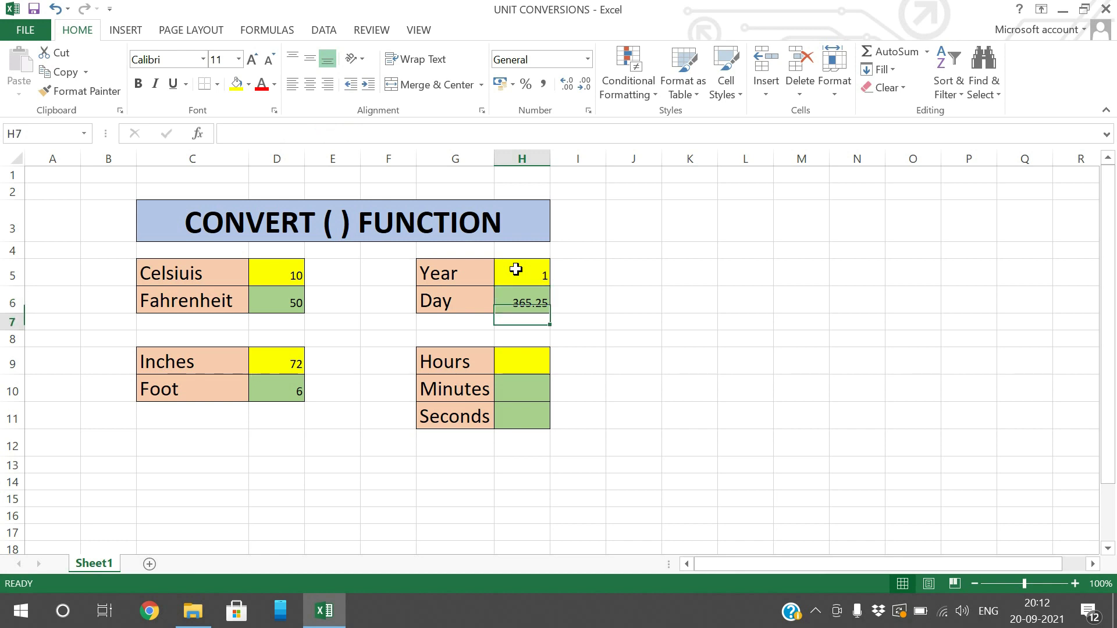
{"action": "key", "text": "Up"}
{"action": "key", "text": "Up"}
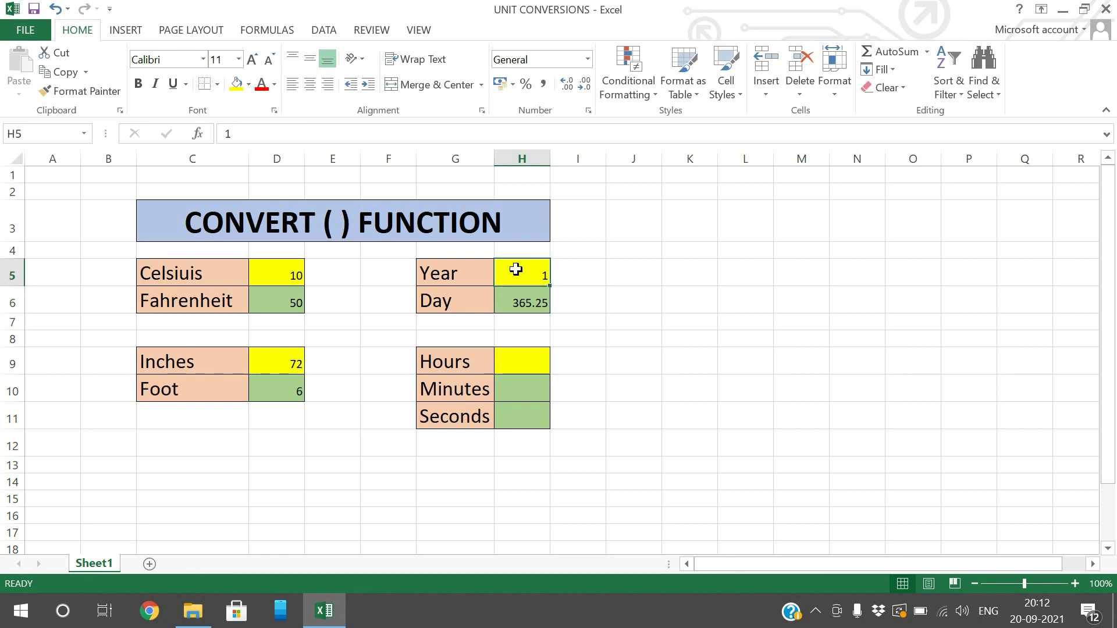
{"action": "type", "text": "2"}
{"action": "key", "text": "Return"}
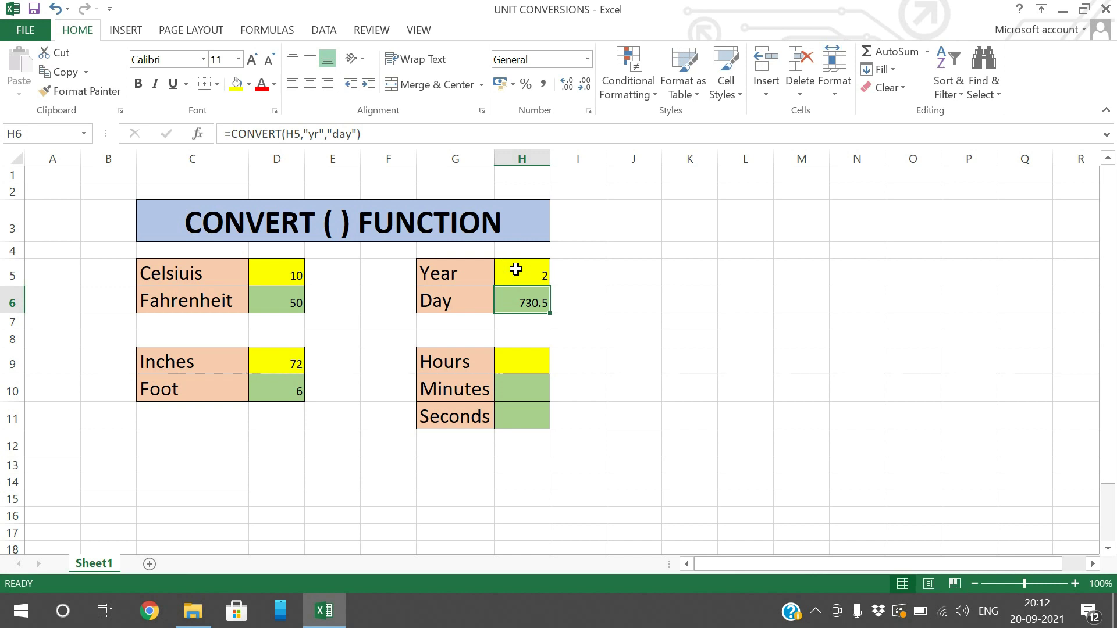
{"action": "key", "text": "Up"}
{"action": "type", "text": "1.5"}
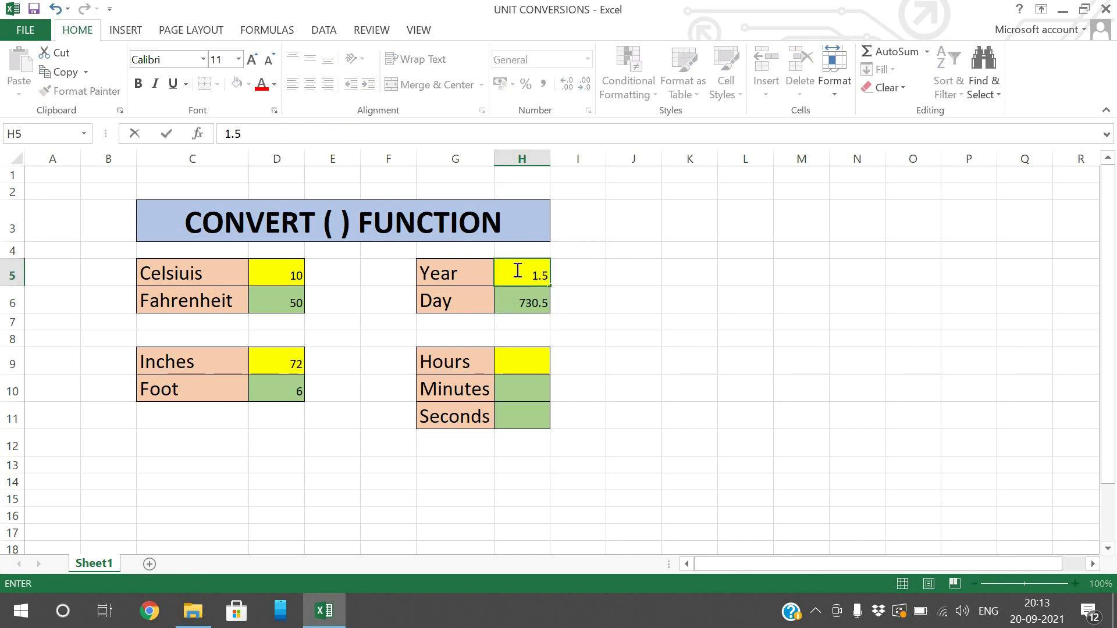
{"action": "key", "text": "Return"}
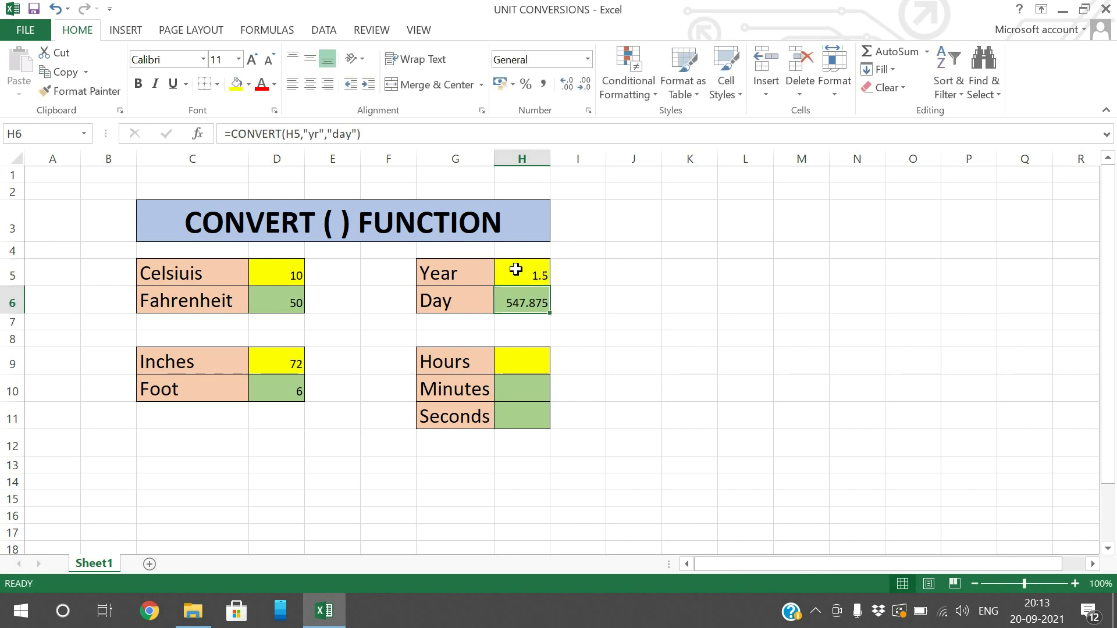
{"action": "left_click", "coordinate": [515, 269]}
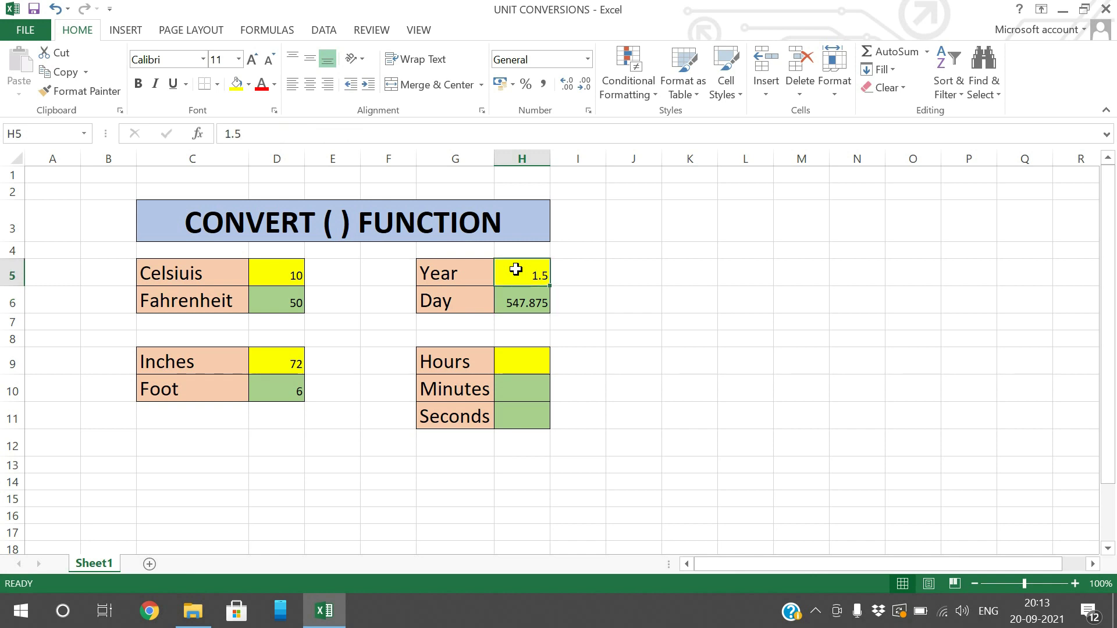
{"action": "type", "text": "0.5"}
{"action": "key", "text": "Return"}
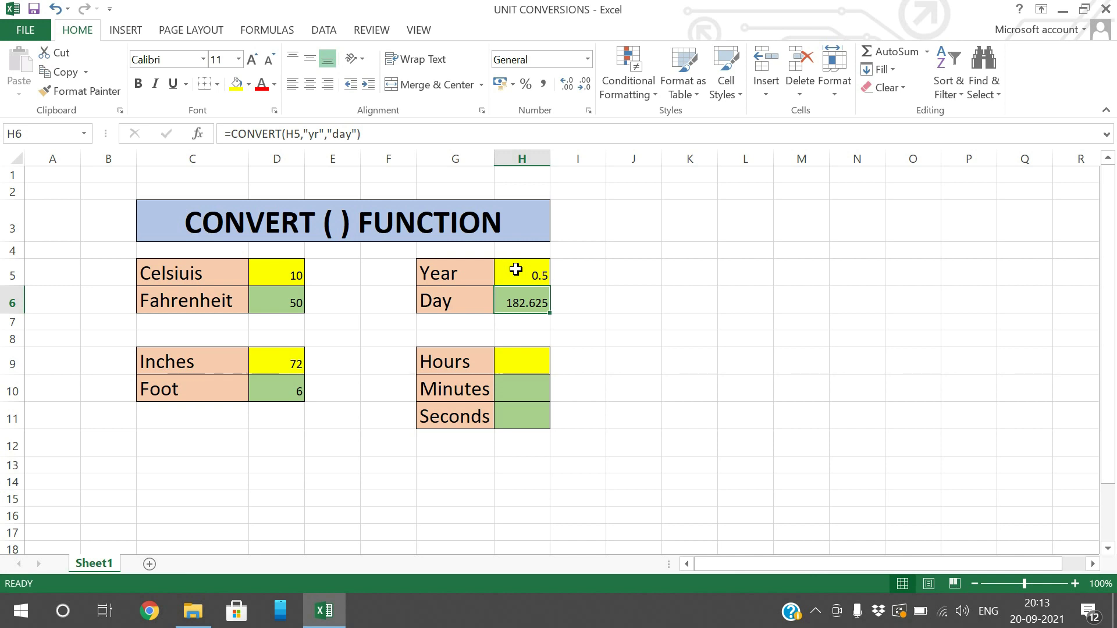
{"action": "left_click", "coordinate": [516, 269]}
{"action": "type", "text": "1"}
{"action": "key", "text": "Return"}
{"action": "key", "text": "Return"}
{"action": "key", "text": "Return"}
{"action": "key", "text": "Return"}
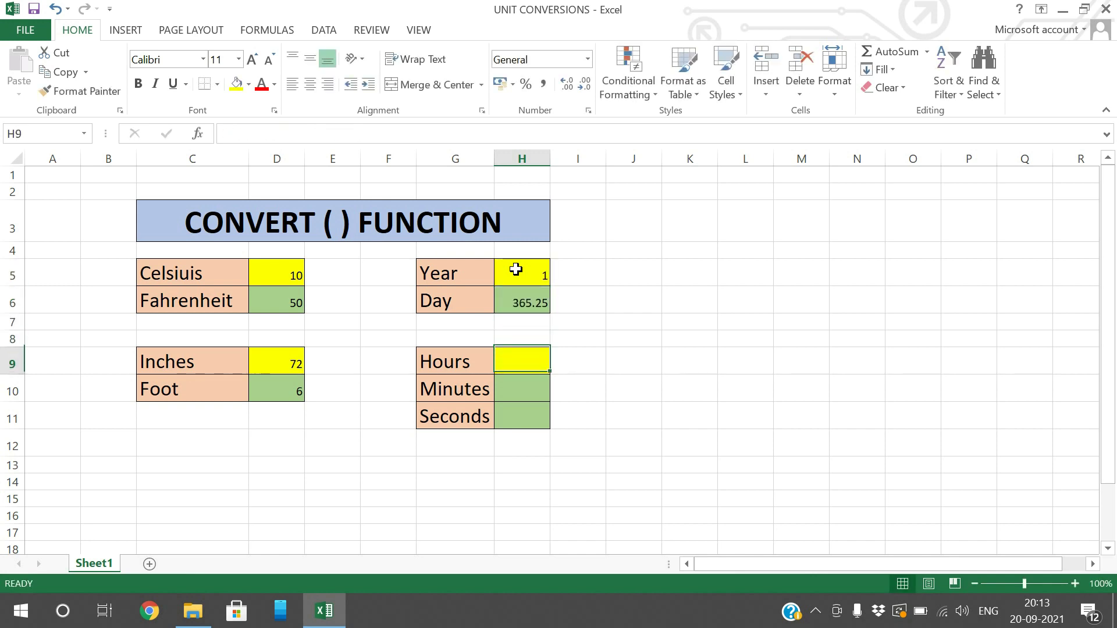
Enter 1 in the Hours cell H9
{"action": "key", "text": "Return"}
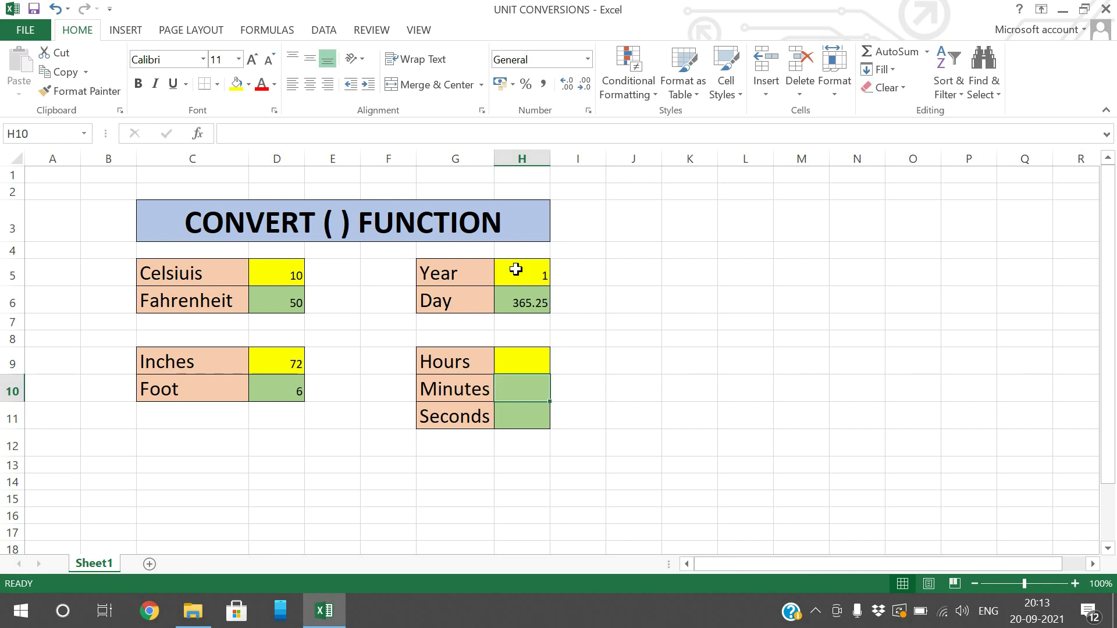
{"action": "key", "text": "Up"}
{"action": "type", "text": "1"}
{"action": "key", "text": "Return"}
Enter =convert(H9,"hr","mn") in the Minutes cell H10 to show 60
{"action": "type", "text": "=convert("}
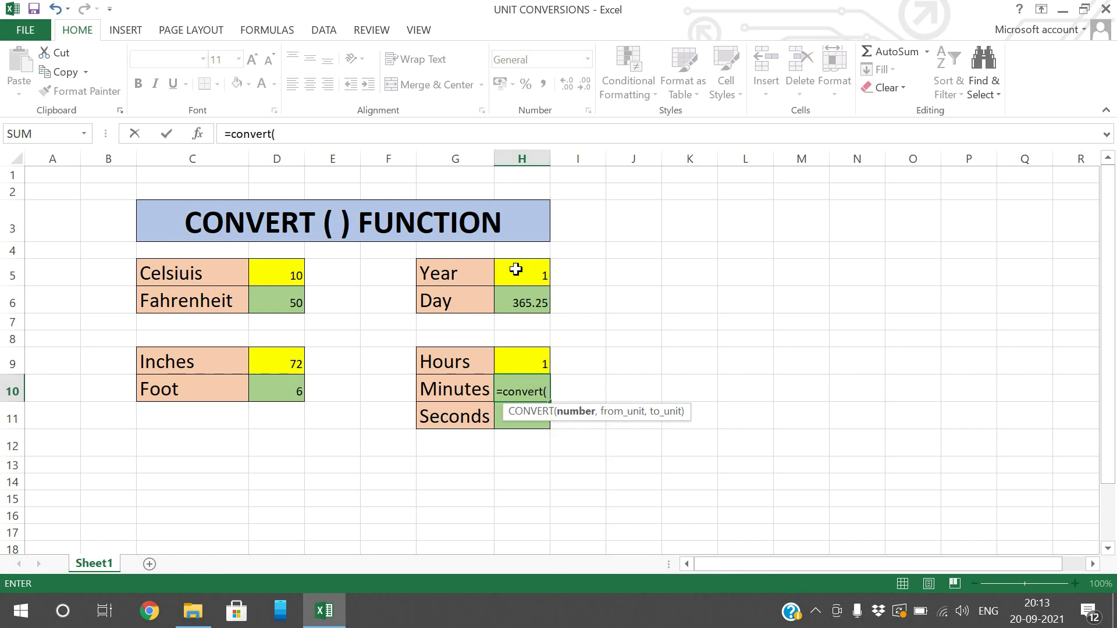
{"action": "left_click", "coordinate": [525, 352]}
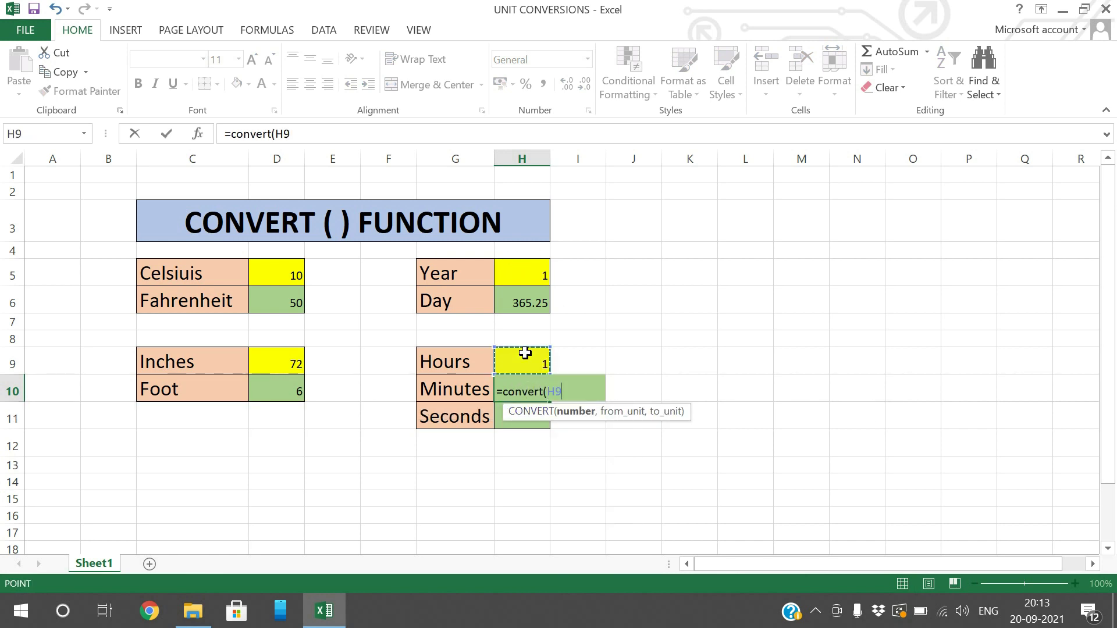
{"action": "type", "text": ","}
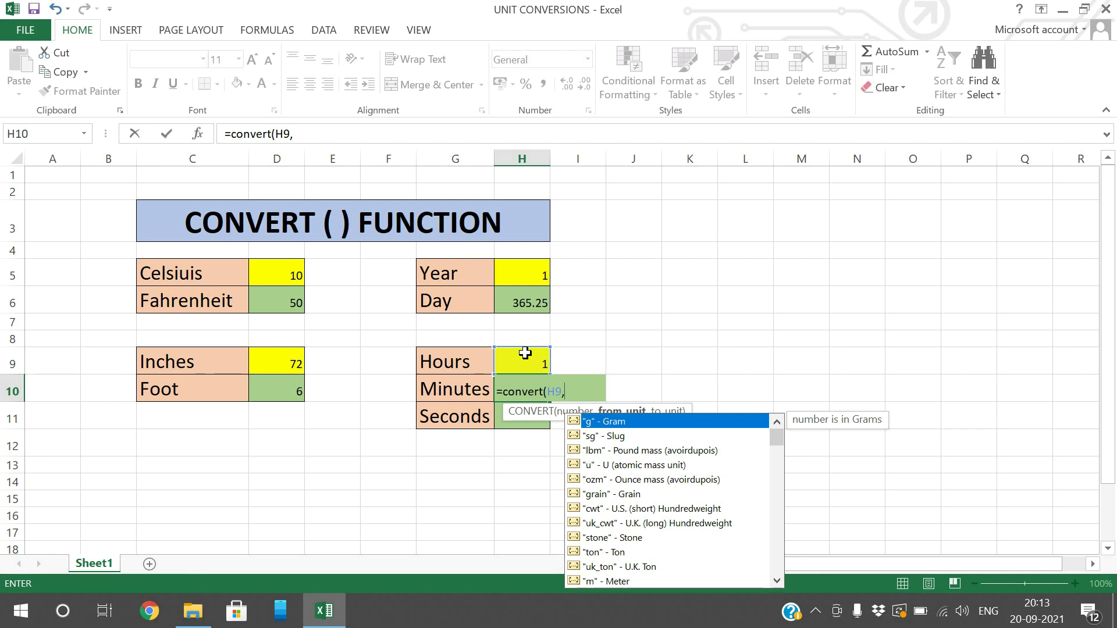
{"action": "key", "text": "Down"}
{"action": "key", "text": "Down"}
{"action": "key", "text": "Down"}
{"action": "key", "text": "Down"}
{"action": "key", "text": "Down"}
{"action": "key", "text": "Down"}
{"action": "key", "text": "Down"}
{"action": "key", "text": "Down"}
{"action": "key", "text": "Down"}
{"action": "key", "text": "Down"}
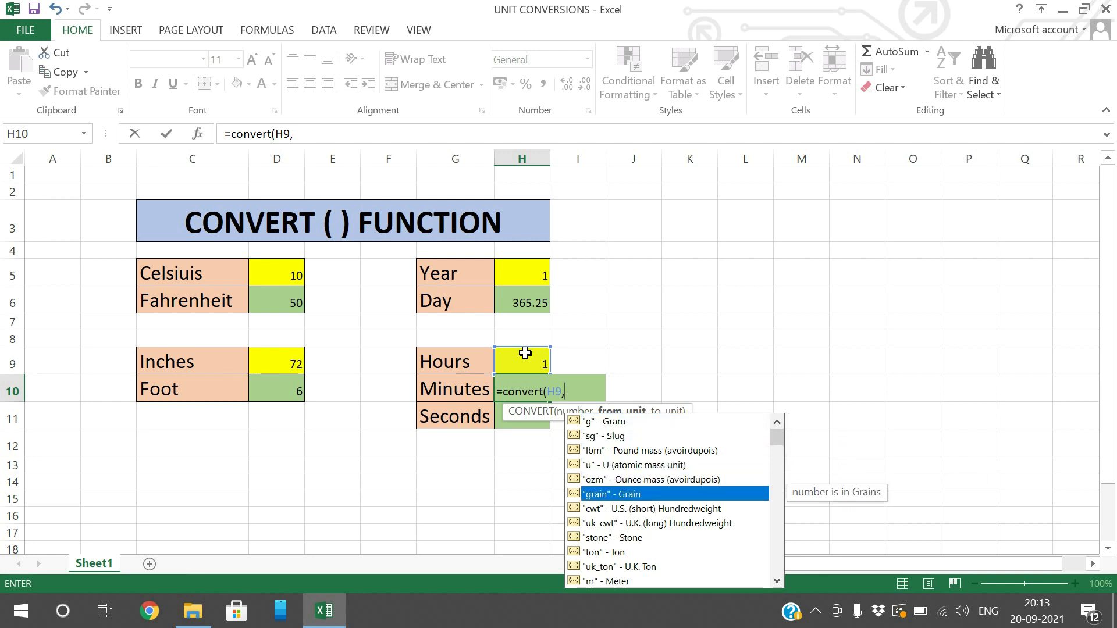
{"action": "key", "text": "Down"}
{"action": "key", "text": "Down"}
{"action": "key", "text": "Down"}
{"action": "key", "text": "Down"}
{"action": "key", "text": "Down"}
{"action": "key", "text": "Down"}
{"action": "key", "text": "Down"}
{"action": "key", "text": "Down"}
{"action": "key", "text": "Down"}
{"action": "key", "text": "Down"}
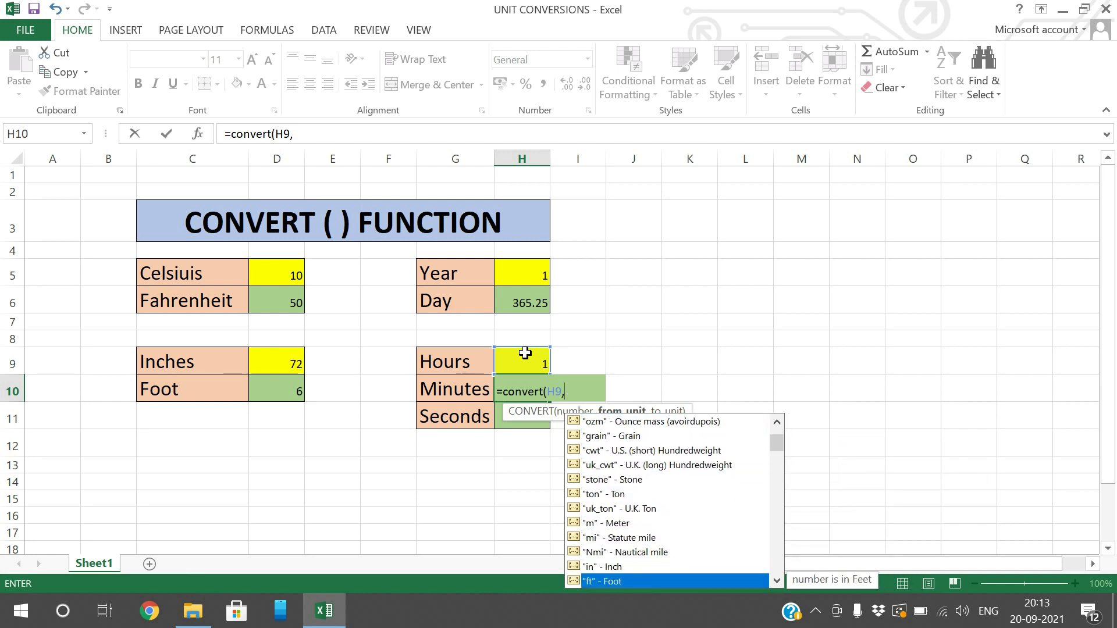
{"action": "key", "text": "Down"}
{"action": "key", "text": "Down"}
{"action": "key", "text": "Down"}
{"action": "key", "text": "Down"}
{"action": "key", "text": "Down"}
{"action": "key", "text": "Down"}
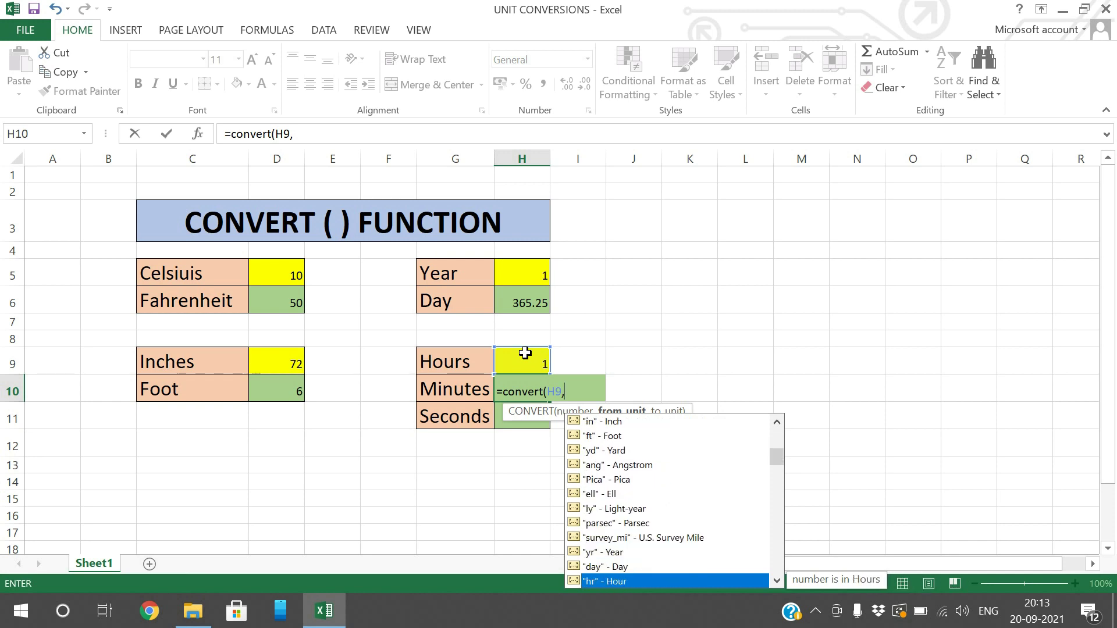
{"action": "key", "text": "Up"}
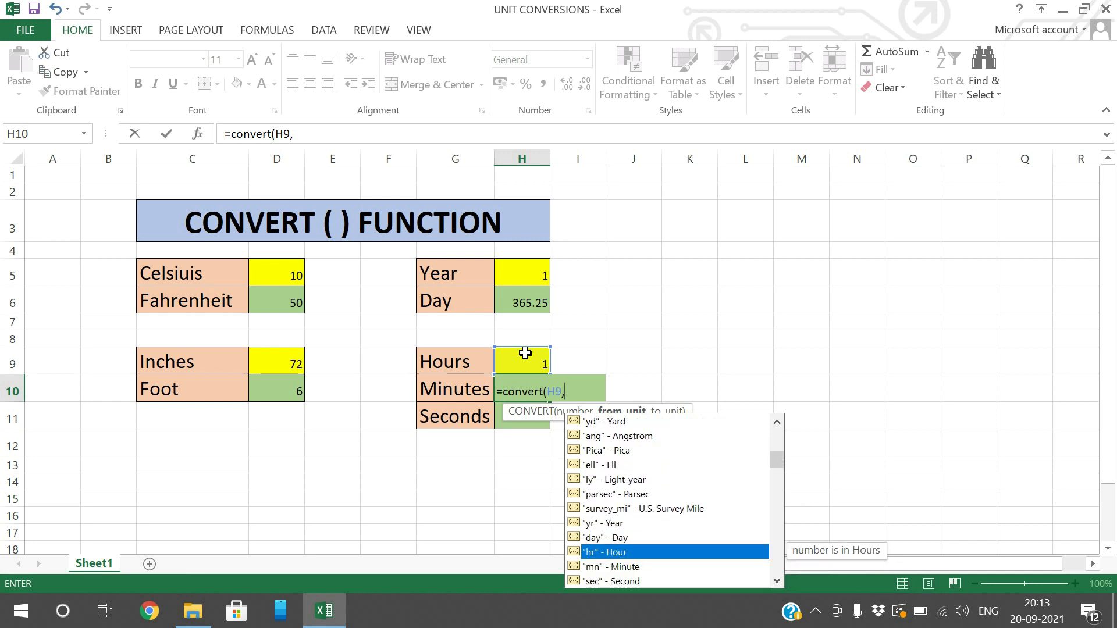
{"action": "type", "text": "\"hr\""}
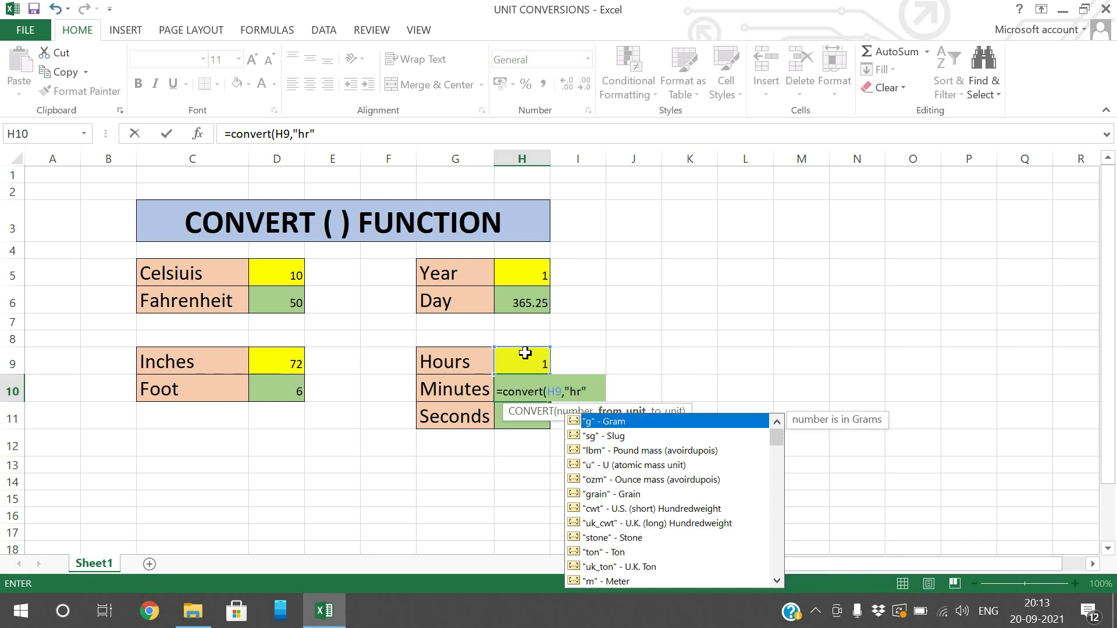
{"action": "type", "text": ",\""}
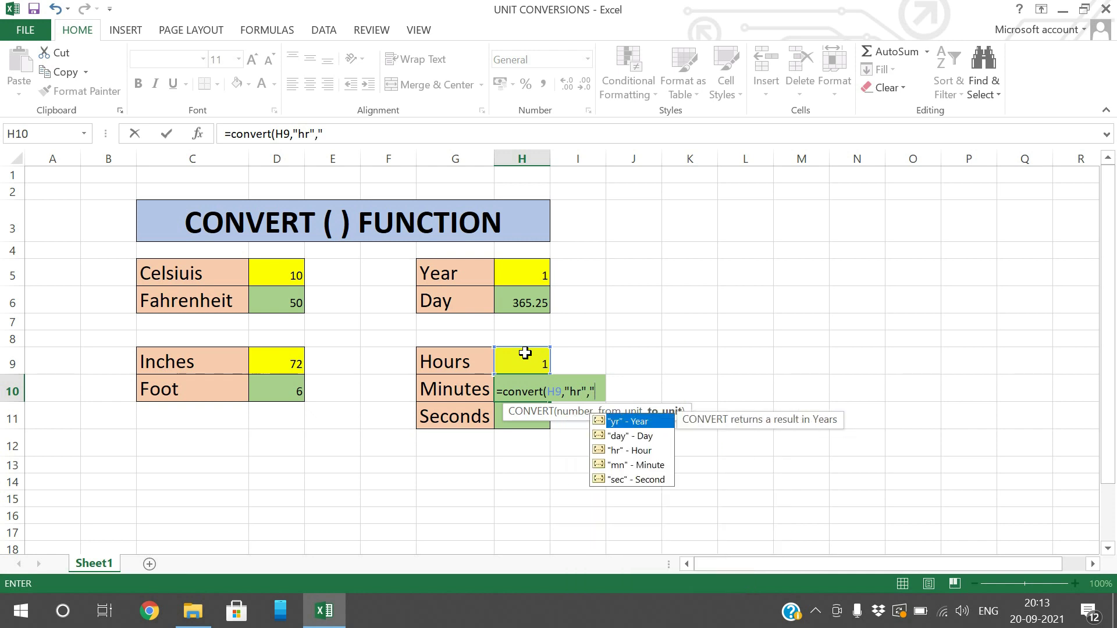
{"action": "type", "text": "mn\""}
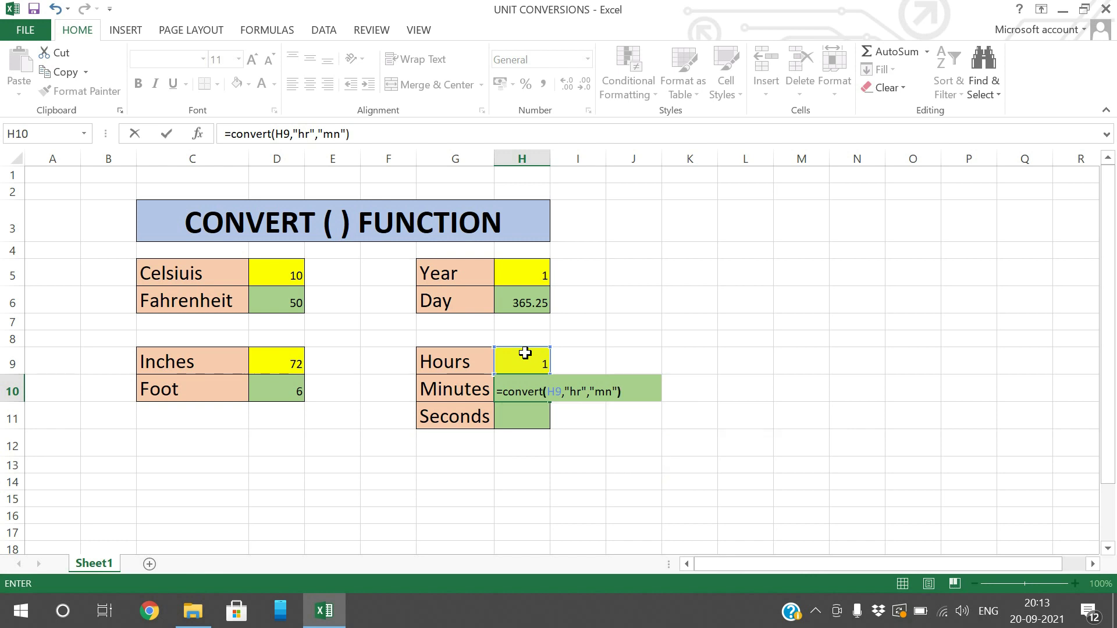
{"action": "key", "text": "Return"}
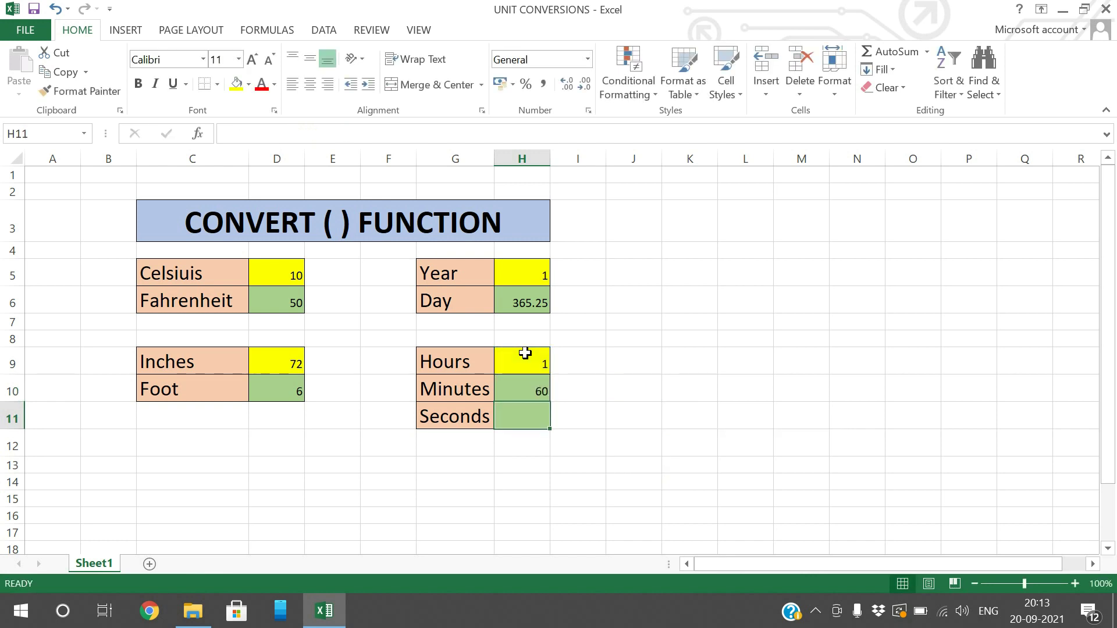
Enter =convert(H9,"hr","sec") in H11, declining the correction prompt, so it shows 3600
{"action": "type", "text": "="}
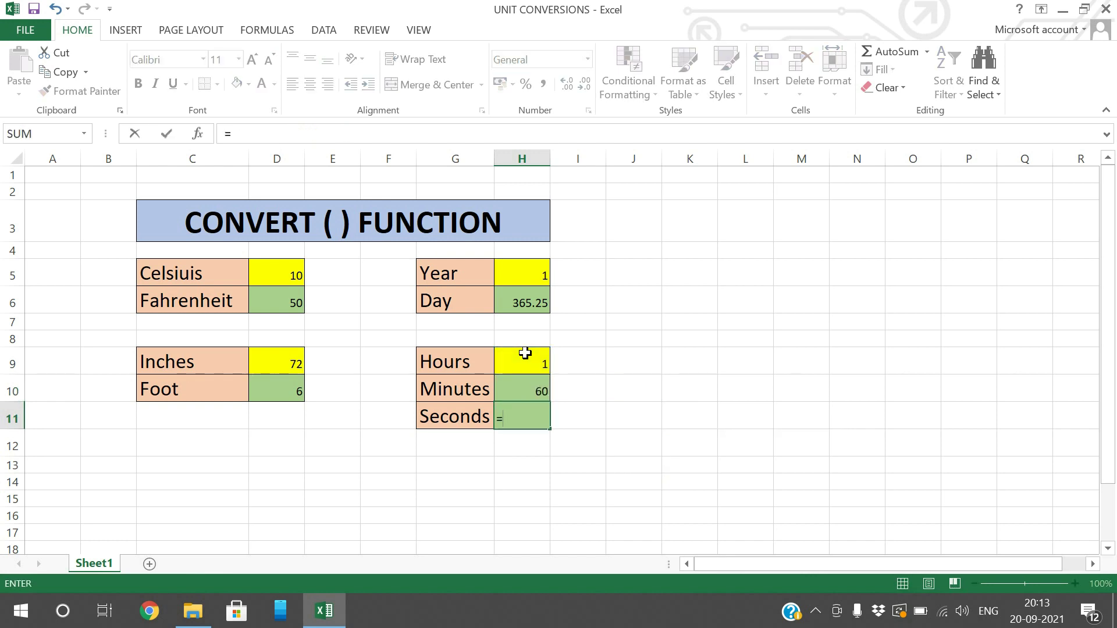
{"action": "type", "text": "conve"}
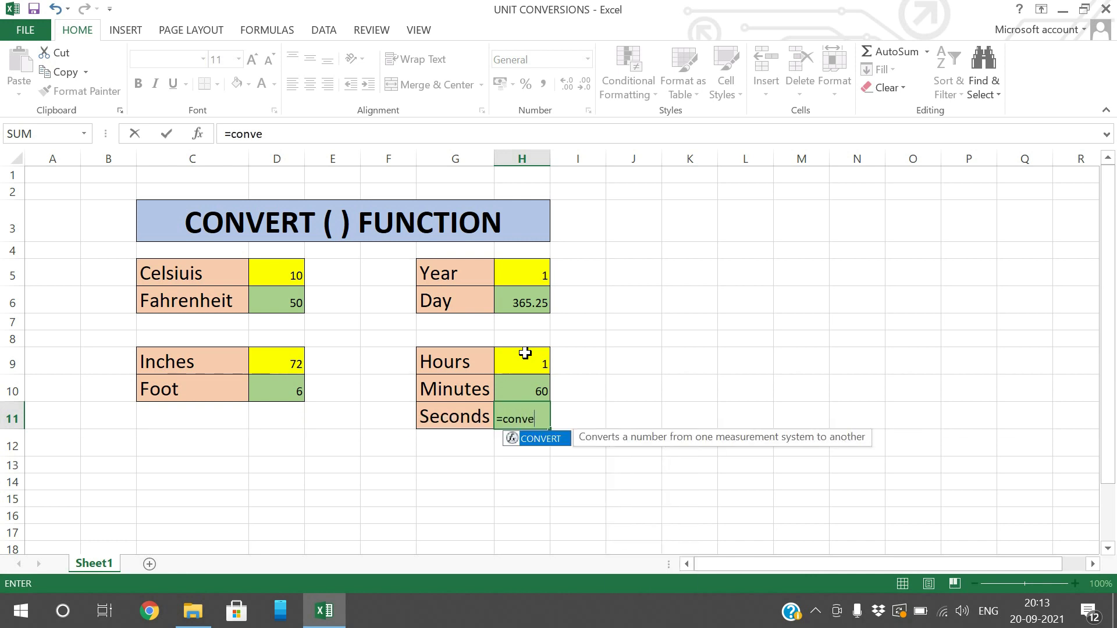
{"action": "type", "text": "rt("}
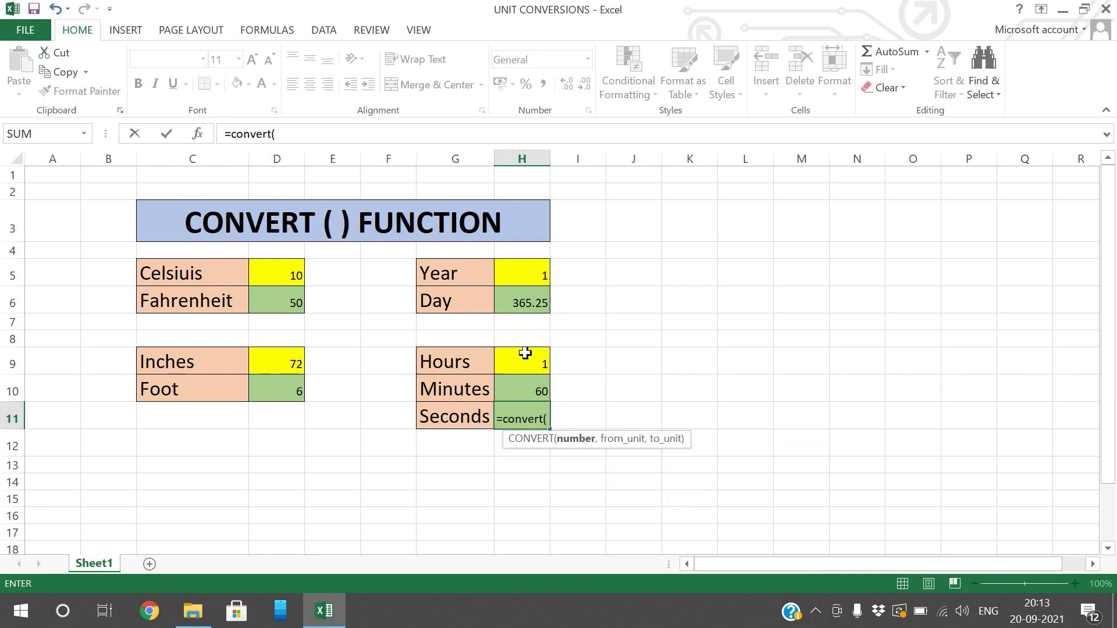
{"action": "left_click", "coordinate": [526, 353]}
{"action": "type", "text": ","}
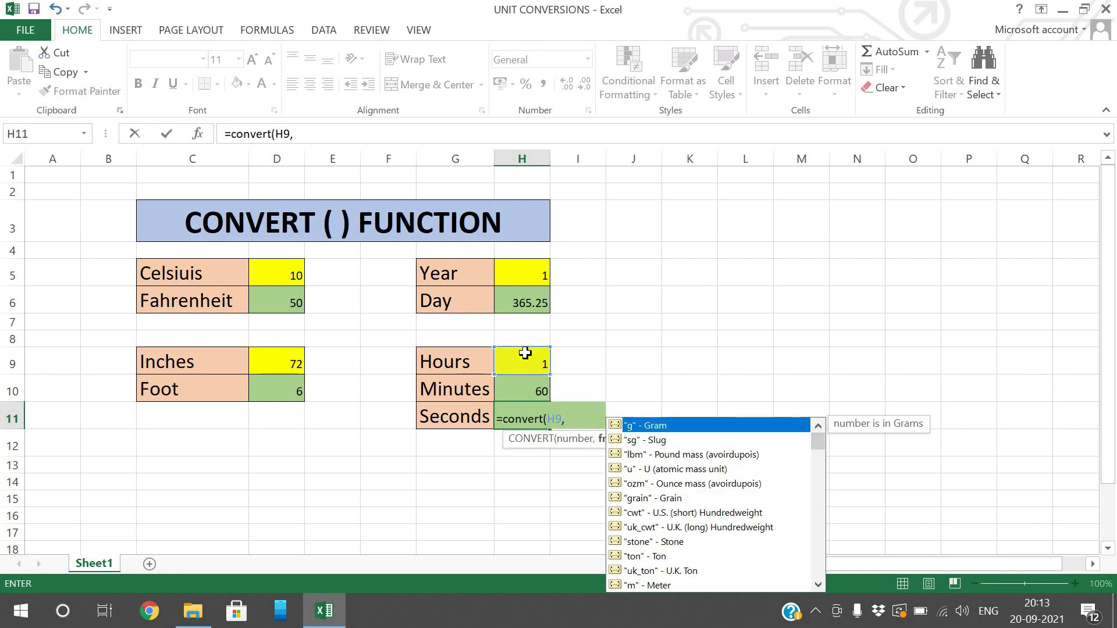
{"action": "type", "text": "\"hr\",\""}
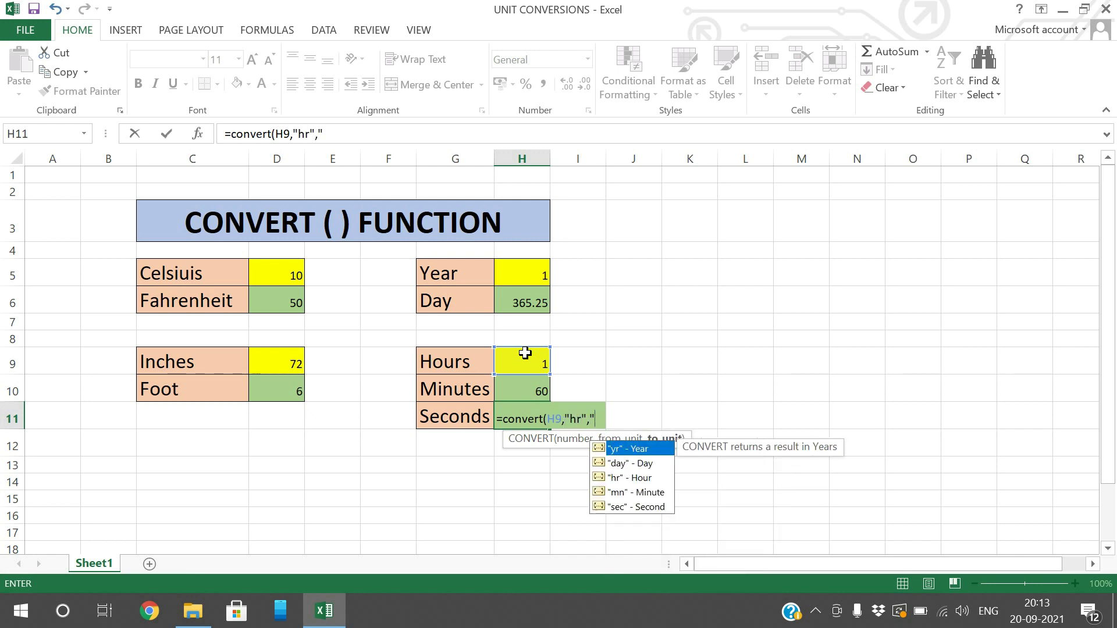
{"action": "type", "text": "sec"}
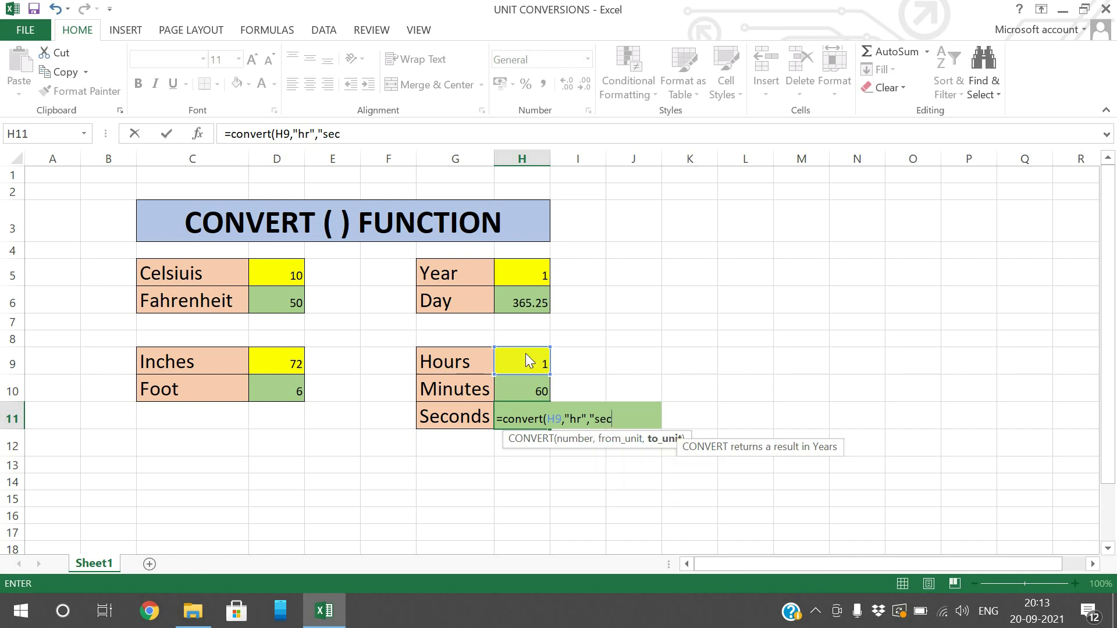
{"action": "key", "text": "Return"}
{"action": "key", "text": "n"}
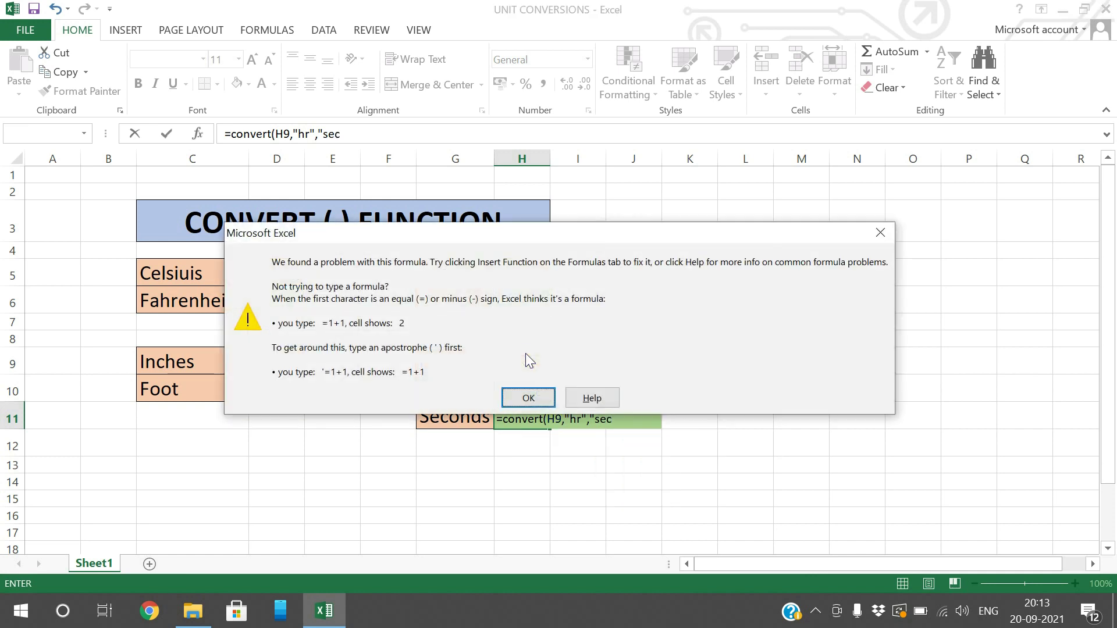
{"action": "key", "text": "Return"}
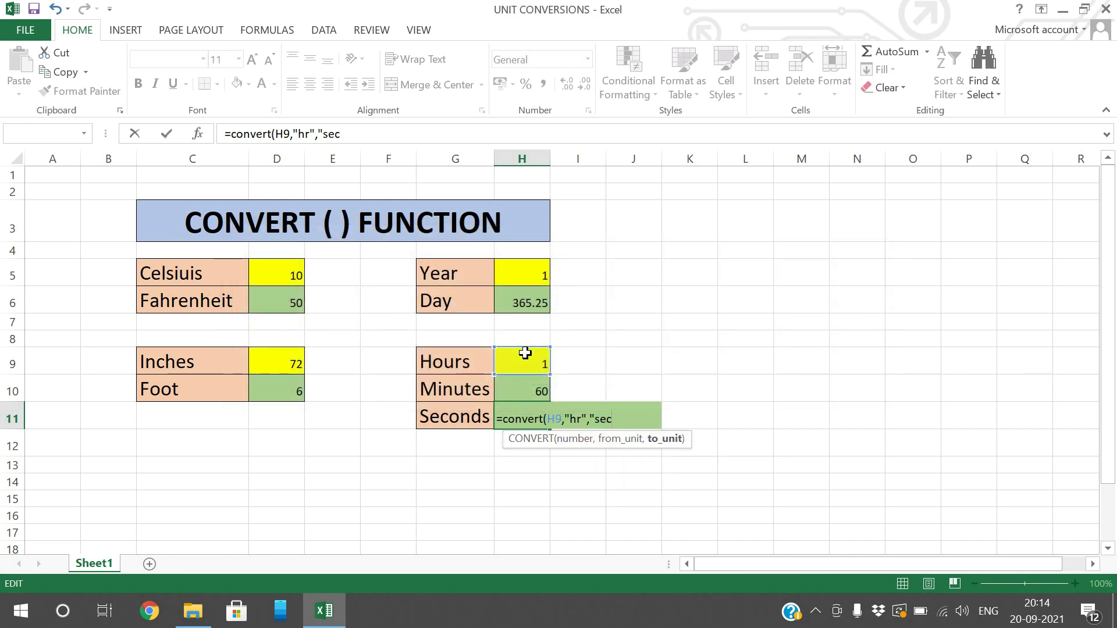
{"action": "type", "text": "\")"}
{"action": "key", "text": "Return"}
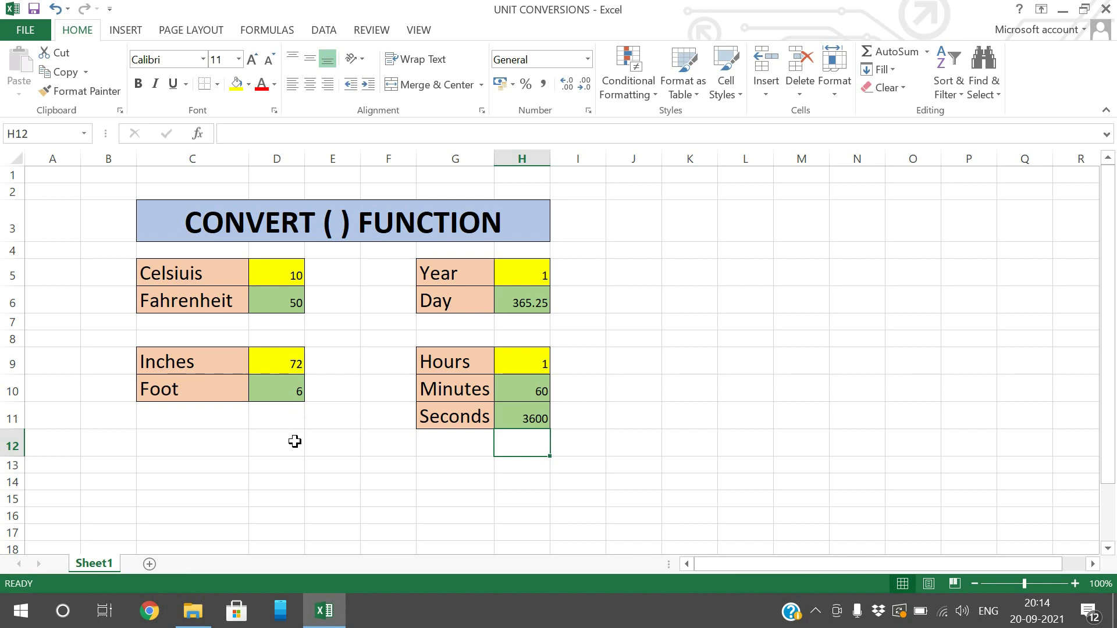
Begin typing =convert(10, in empty cell L4 to bring up the unit list
{"action": "left_click", "coordinate": [190, 494]}
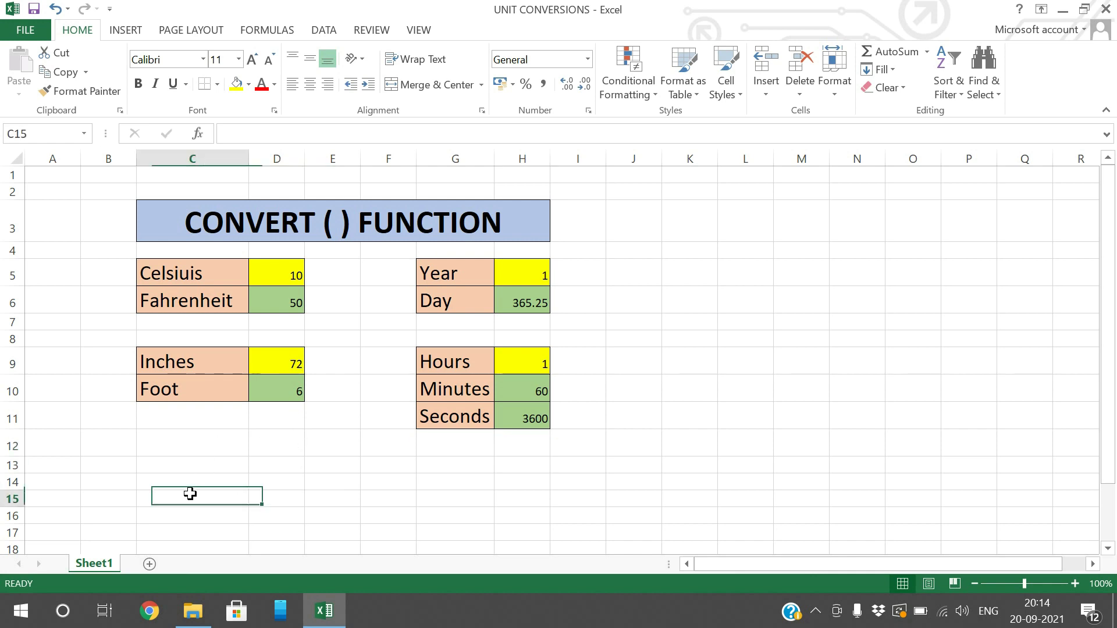
{"action": "left_click", "coordinate": [733, 246]}
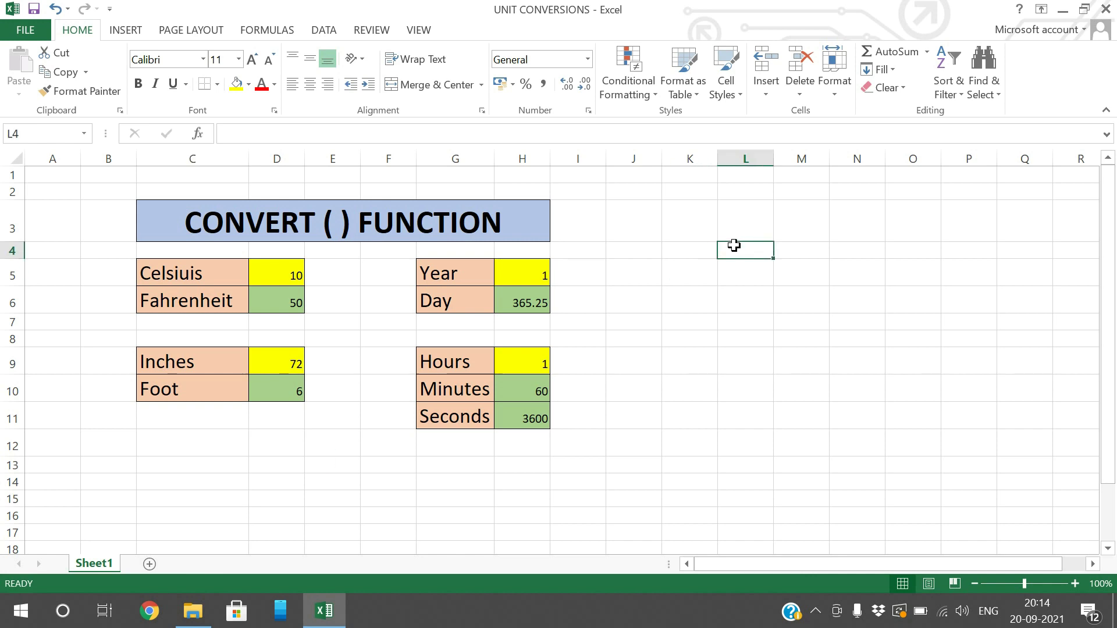
{"action": "type", "text": "=c"}
{"action": "type", "text": "onv"}
{"action": "key", "text": "BackSpace"}
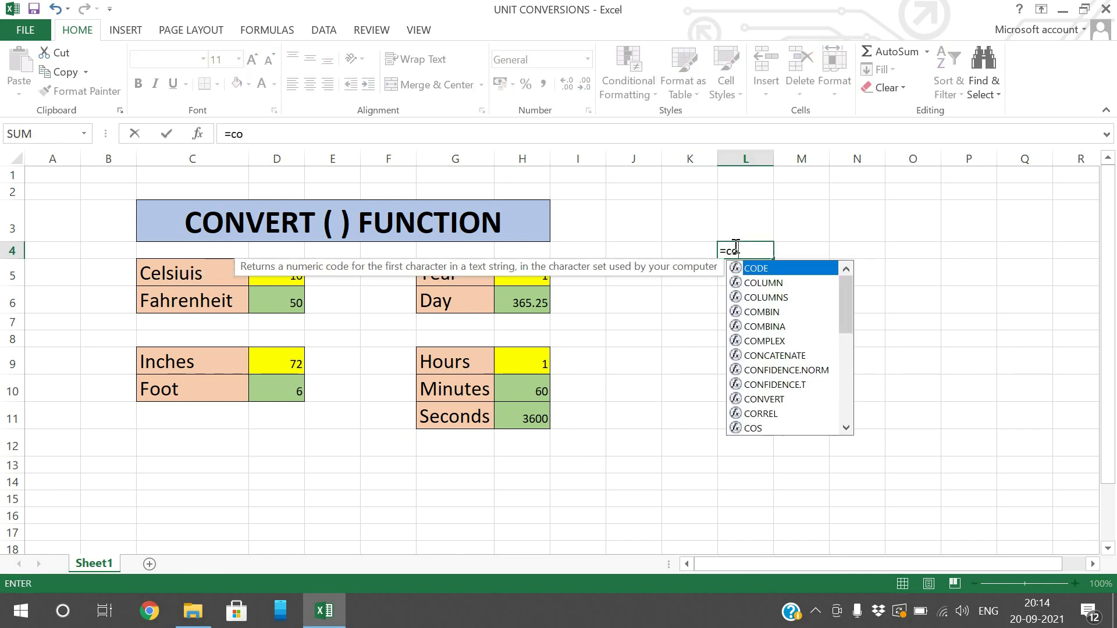
{"action": "type", "text": "nvert"}
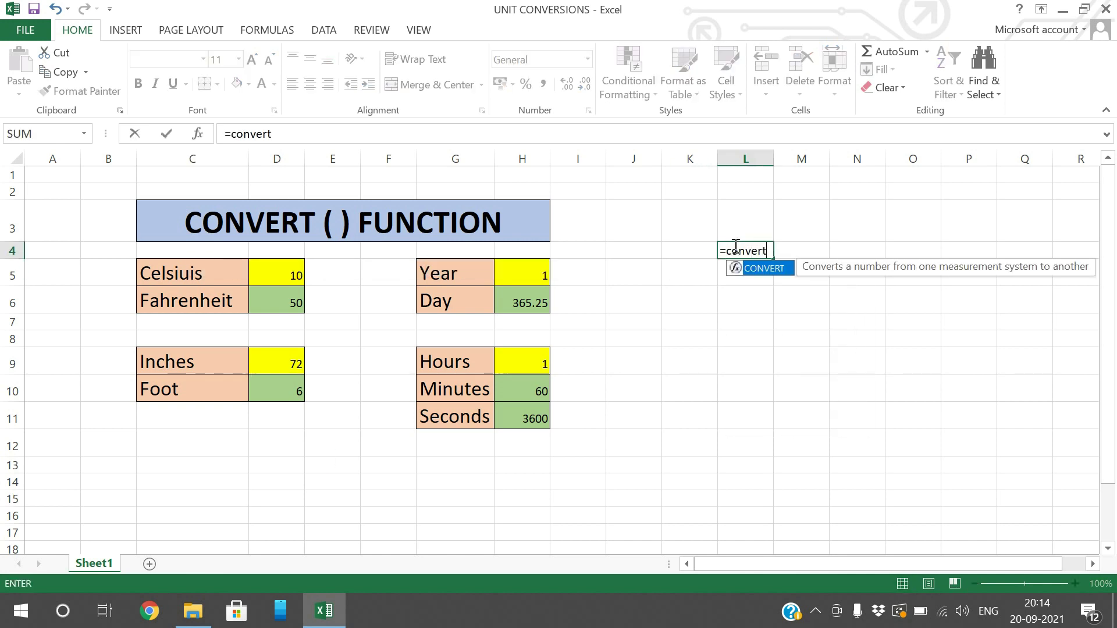
{"action": "type", "text": "("}
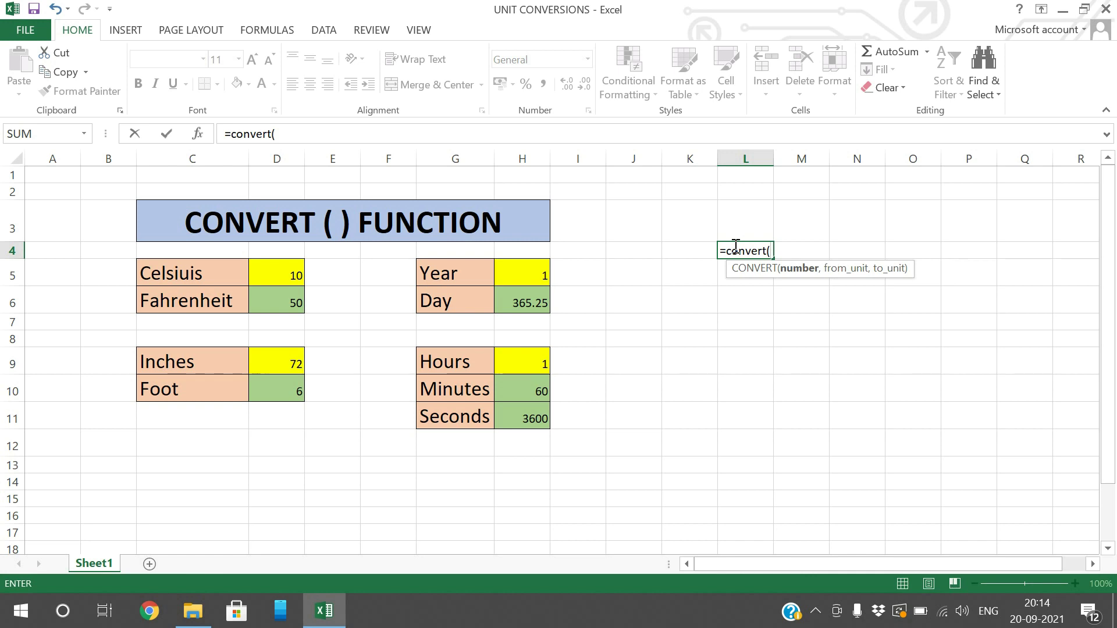
{"action": "type", "text": "10,"}
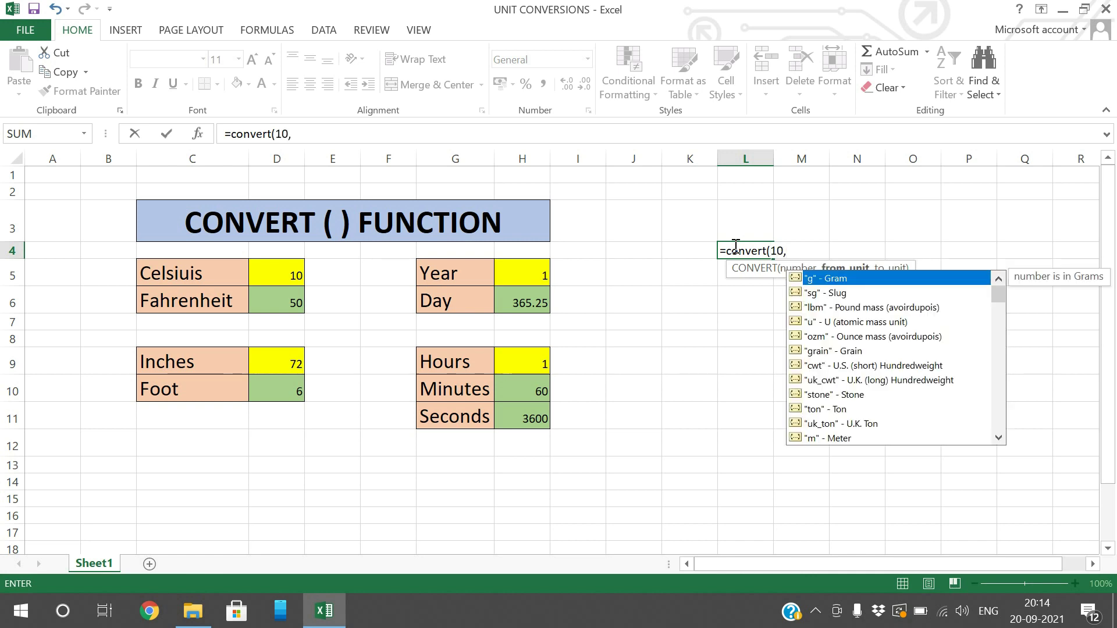
Browse the CONVERT unit list through the yard, length, time and pressure units
{"action": "key", "text": "Down"}
{"action": "key", "text": "Down"}
{"action": "key", "text": "Down"}
{"action": "key", "text": "Down"}
{"action": "key", "text": "Down"}
{"action": "key", "text": "Down"}
{"action": "key", "text": "Down"}
{"action": "key", "text": "Down"}
{"action": "key", "text": "Down"}
{"action": "key", "text": "Down"}
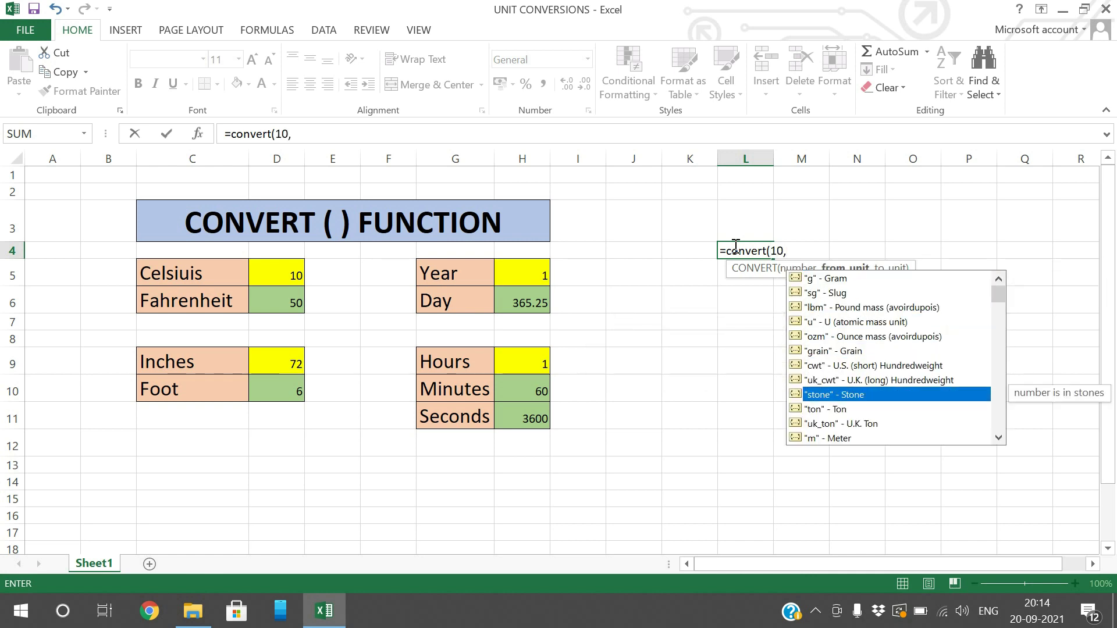
{"action": "key", "text": "Down"}
{"action": "key", "text": "Down"}
{"action": "key", "text": "Down"}
{"action": "key", "text": "Down"}
{"action": "key", "text": "Down"}
{"action": "key", "text": "Down"}
{"action": "key", "text": "Down"}
{"action": "key", "text": "Down"}
{"action": "key", "text": "Down"}
{"action": "key", "text": "Down"}
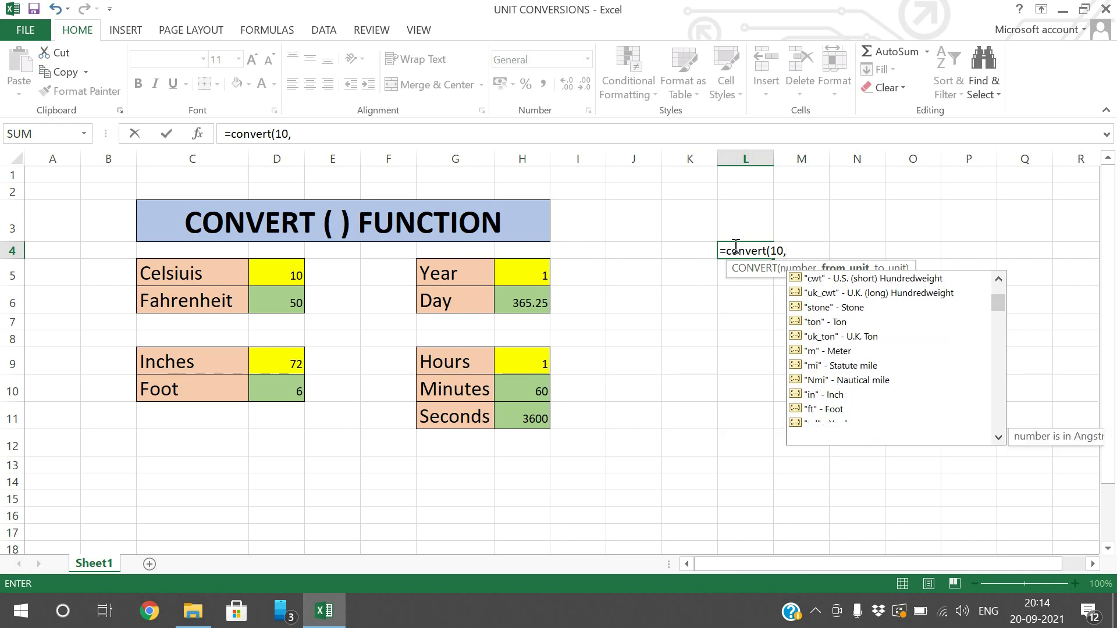
{"action": "key", "text": "Down"}
{"action": "key", "text": "Up"}
{"action": "key", "text": "Up"}
{"action": "key", "text": "Up"}
{"action": "key", "text": "Up"}
{"action": "key", "text": "Up"}
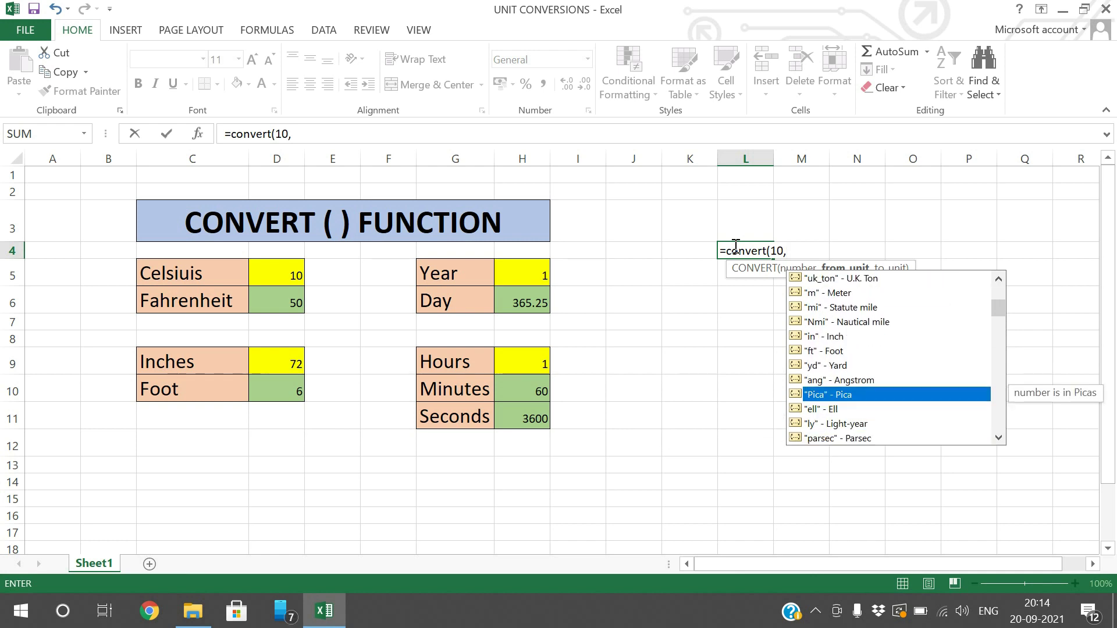
{"action": "key", "text": "Down"}
{"action": "key", "text": "Down"}
{"action": "key", "text": "Down"}
{"action": "key", "text": "Down"}
{"action": "key", "text": "Down"}
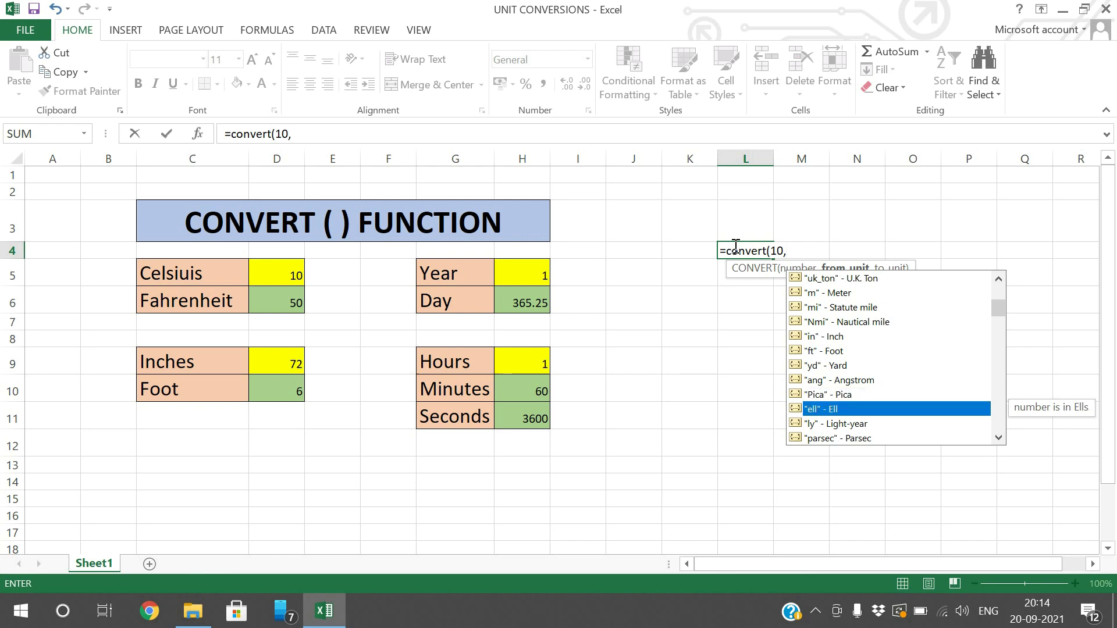
{"action": "key", "text": "Down"}
{"action": "key", "text": "Down"}
{"action": "key", "text": "Down"}
{"action": "key", "text": "Down"}
{"action": "key", "text": "Down"}
{"action": "key", "text": "Down"}
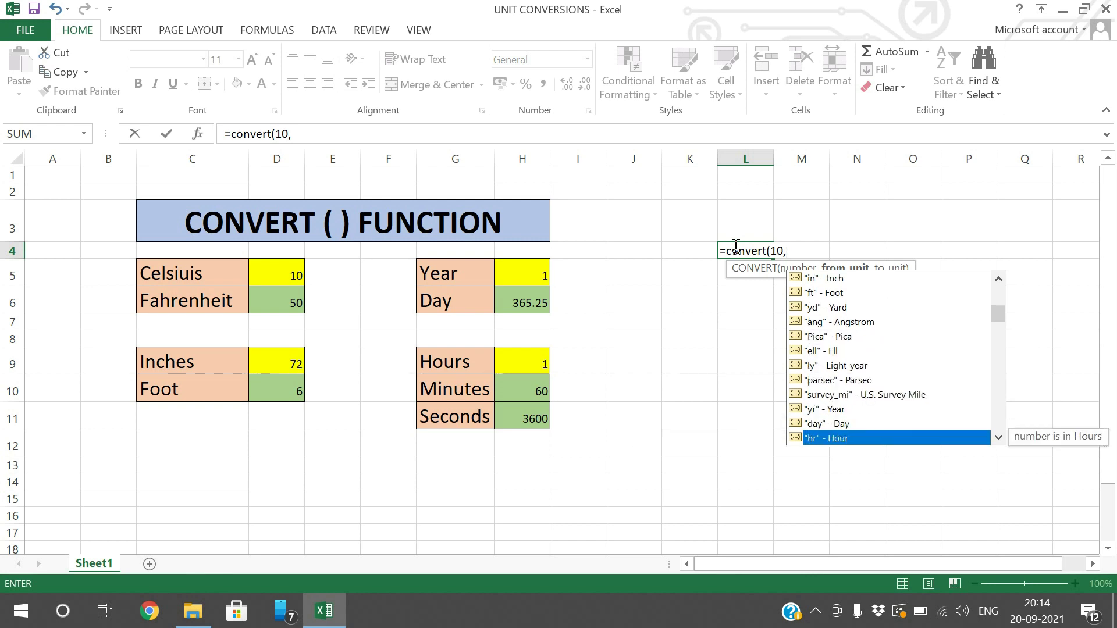
{"action": "key", "text": "Down"}
{"action": "key", "text": "Down"}
{"action": "key", "text": "Down"}
{"action": "key", "text": "Down"}
{"action": "key", "text": "Down"}
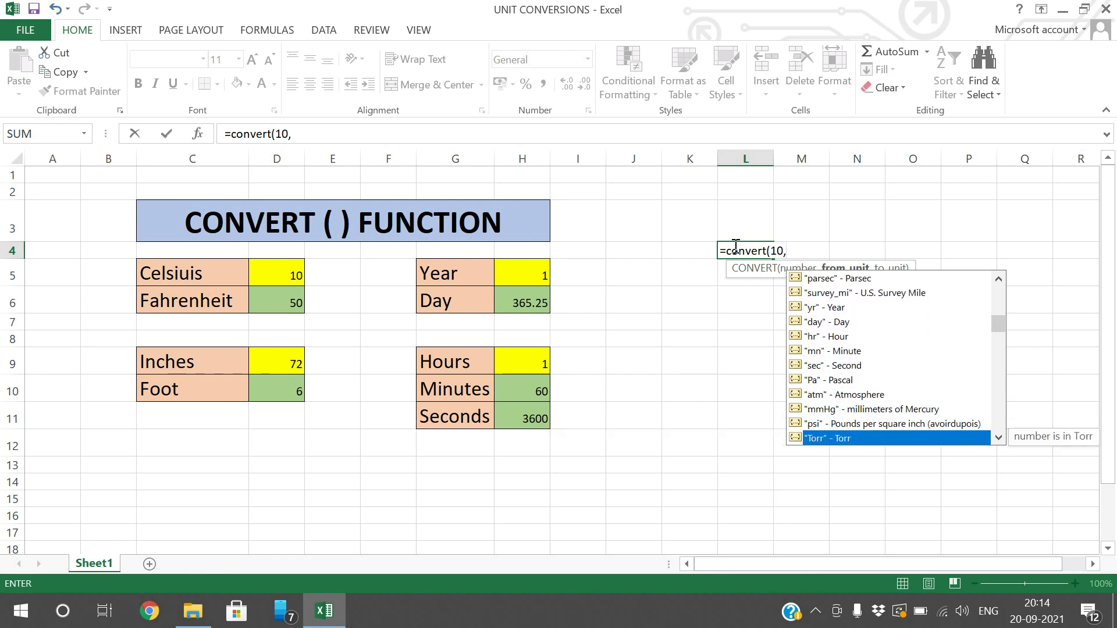
Scan force, energy, power, temperature and volume units to Fluid ounce, then discard the =convert(10, entry
{"action": "key", "text": "Down"}
{"action": "key", "text": "Down"}
{"action": "key", "text": "Down"}
{"action": "key", "text": "Down"}
{"action": "key", "text": "Down"}
{"action": "key", "text": "Down"}
{"action": "key", "text": "Down"}
{"action": "key", "text": "Down"}
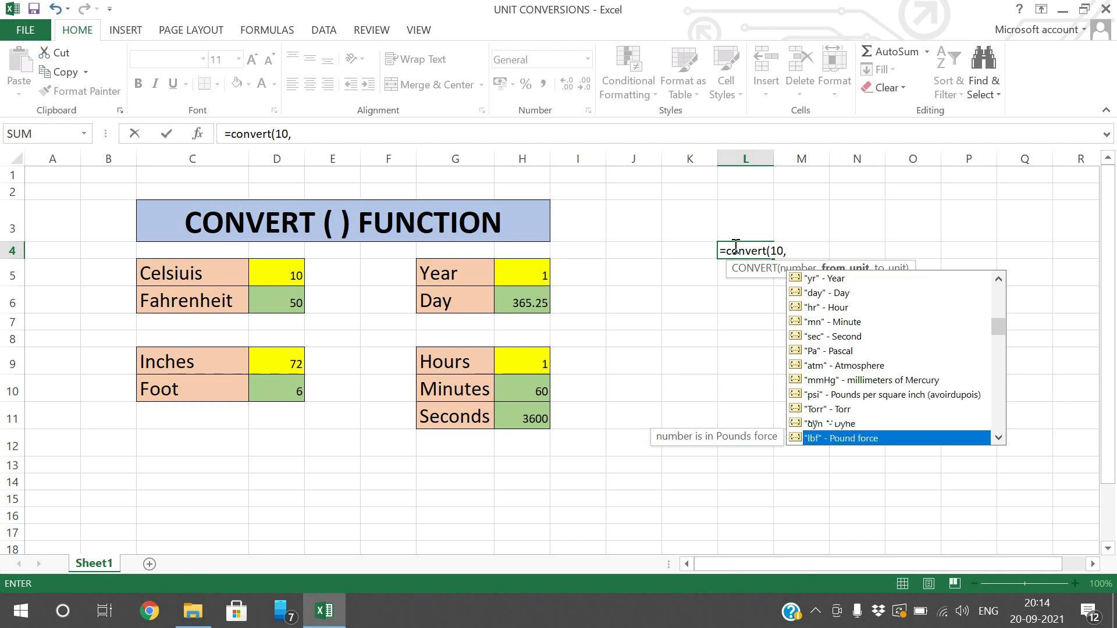
{"action": "key", "text": "Down"}
{"action": "key", "text": "Down"}
{"action": "key", "text": "Down"}
{"action": "key", "text": "Down"}
{"action": "key", "text": "Down"}
{"action": "key", "text": "Down"}
{"action": "key", "text": "Down"}
{"action": "key", "text": "Down"}
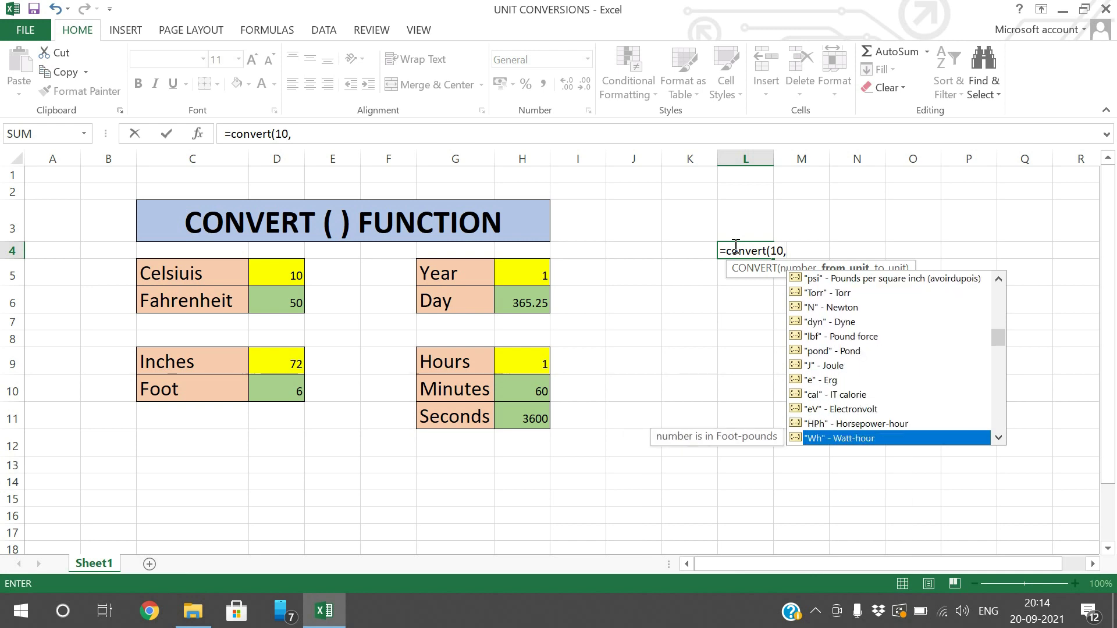
{"action": "key", "text": "Down"}
{"action": "key", "text": "Down"}
{"action": "key", "text": "Down"}
{"action": "key", "text": "Down"}
{"action": "key", "text": "Down"}
{"action": "key", "text": "Down"}
{"action": "key", "text": "Down"}
{"action": "key", "text": "Down"}
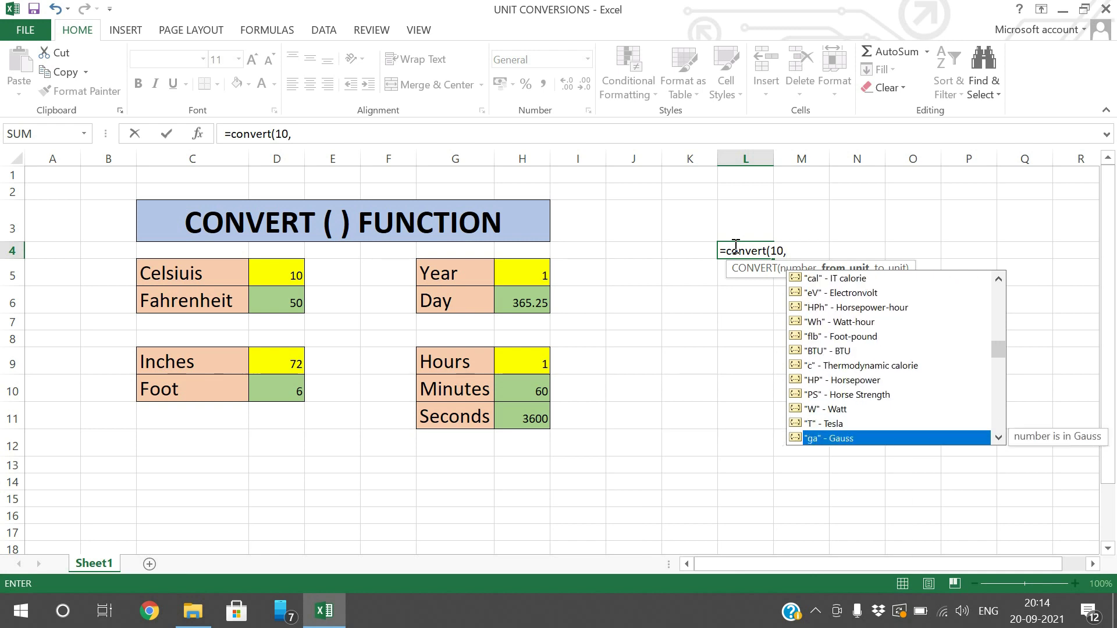
{"action": "key", "text": "Down"}
{"action": "key", "text": "Down"}
{"action": "key", "text": "Down"}
{"action": "key", "text": "Down"}
{"action": "key", "text": "Down"}
{"action": "key", "text": "Down"}
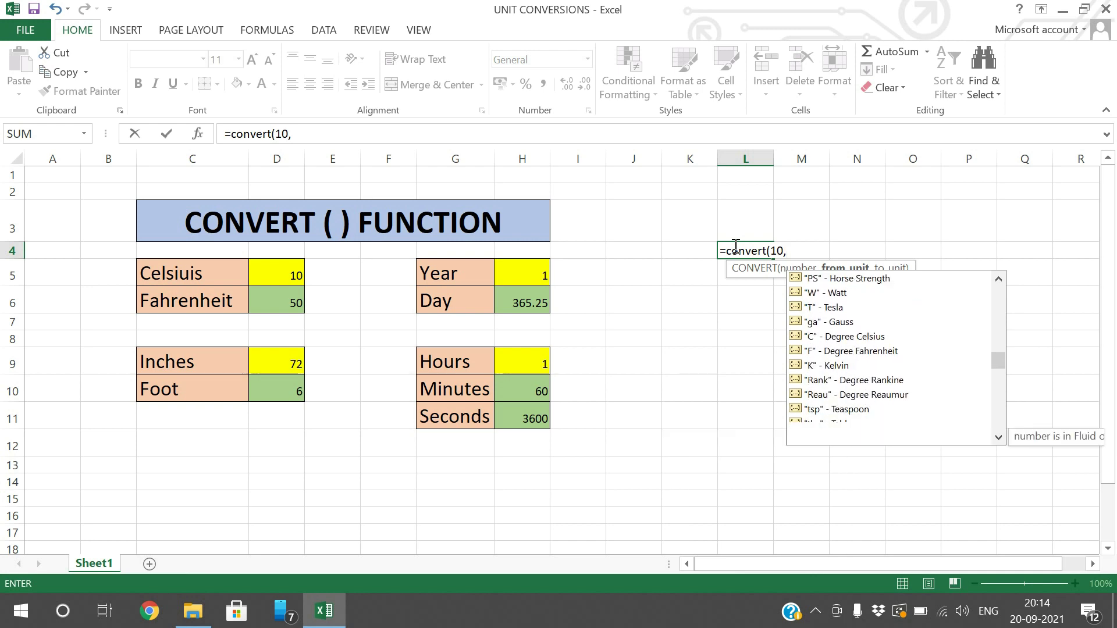
{"action": "key", "text": "Up"}
{"action": "key", "text": "Up"}
{"action": "key", "text": "Up"}
{"action": "key", "text": "Up"}
{"action": "key", "text": "Up"}
{"action": "key", "text": "Up"}
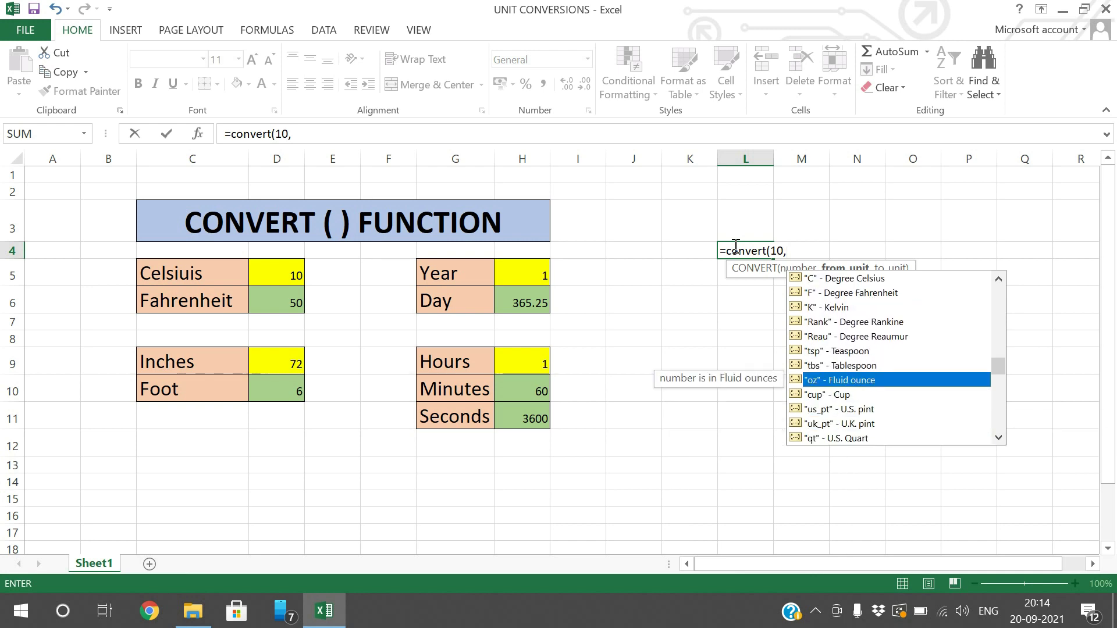
{"action": "key", "text": "Down"}
{"action": "key", "text": "Down"}
{"action": "key", "text": "Escape"}
{"action": "key", "text": "Escape"}
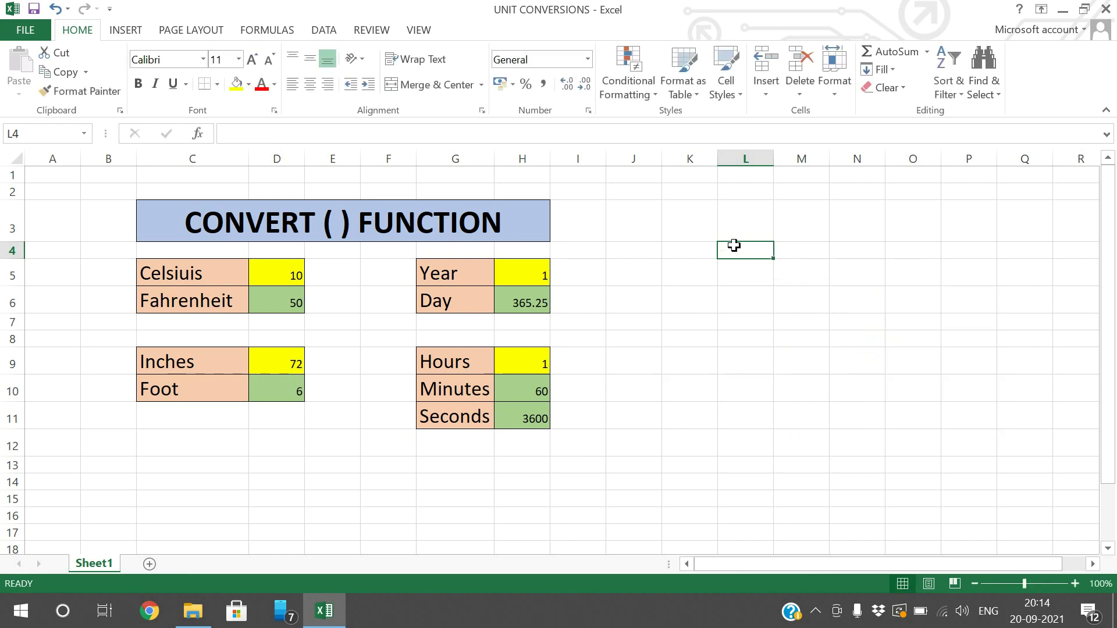
{"action": "key", "text": "Down"}
{"action": "key", "text": "Down"}
{"action": "key", "text": "Down"}
{"action": "key", "text": "Down"}
{"action": "key", "text": "Down"}
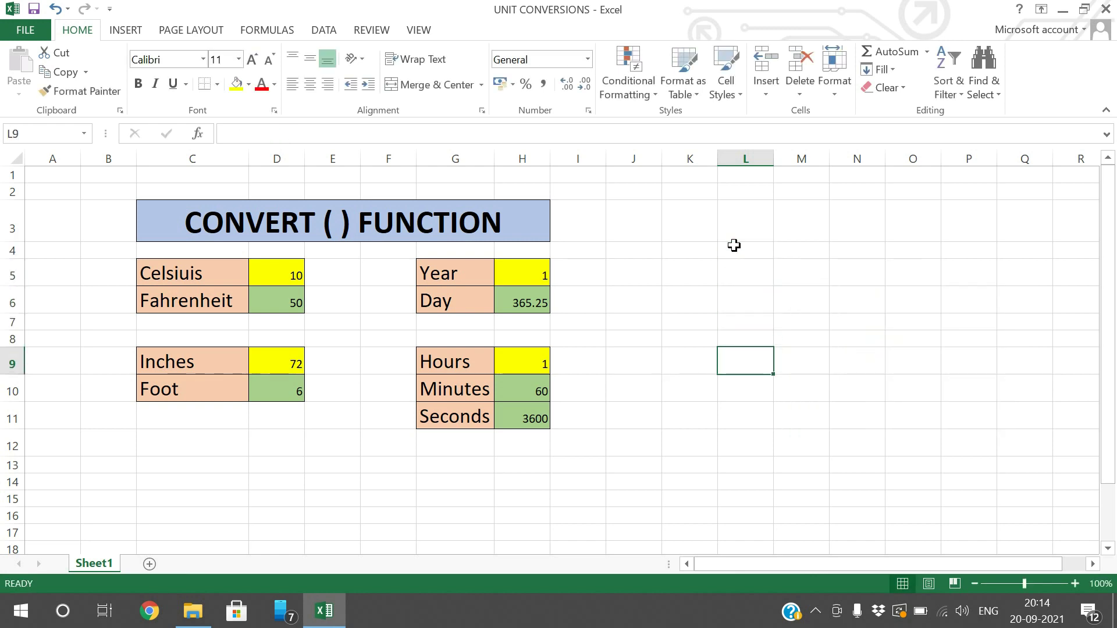